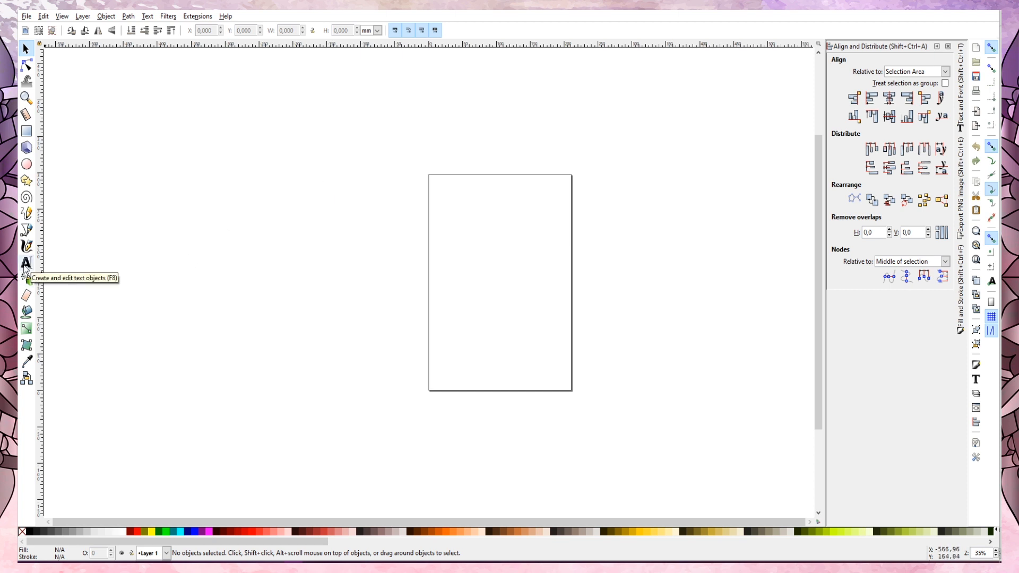
- Create the text FACEBOOK on the canvas beside the page's upper part
{"action": "left_click", "coordinate": [25, 265]}
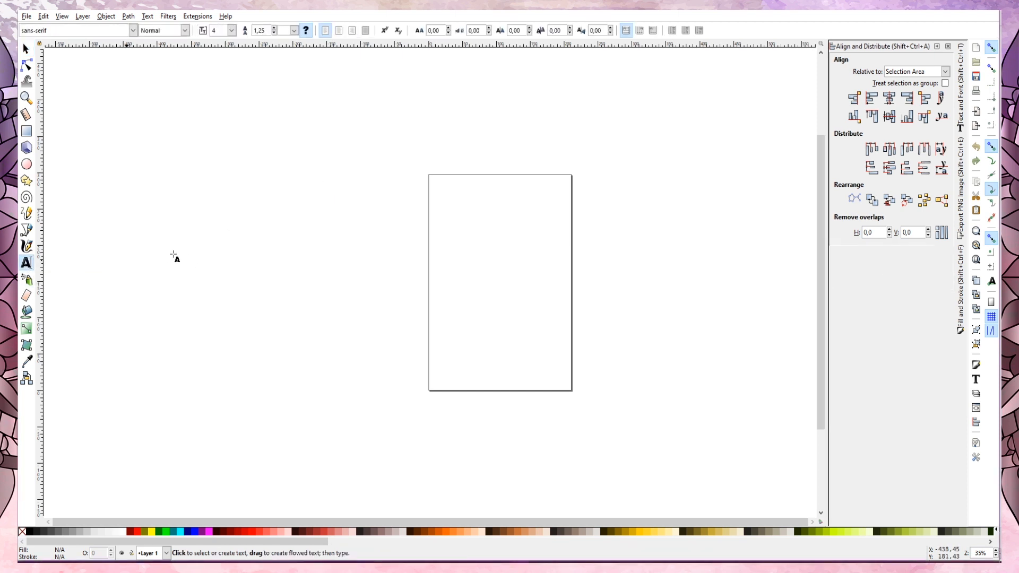
{"action": "left_click", "coordinate": [359, 239]}
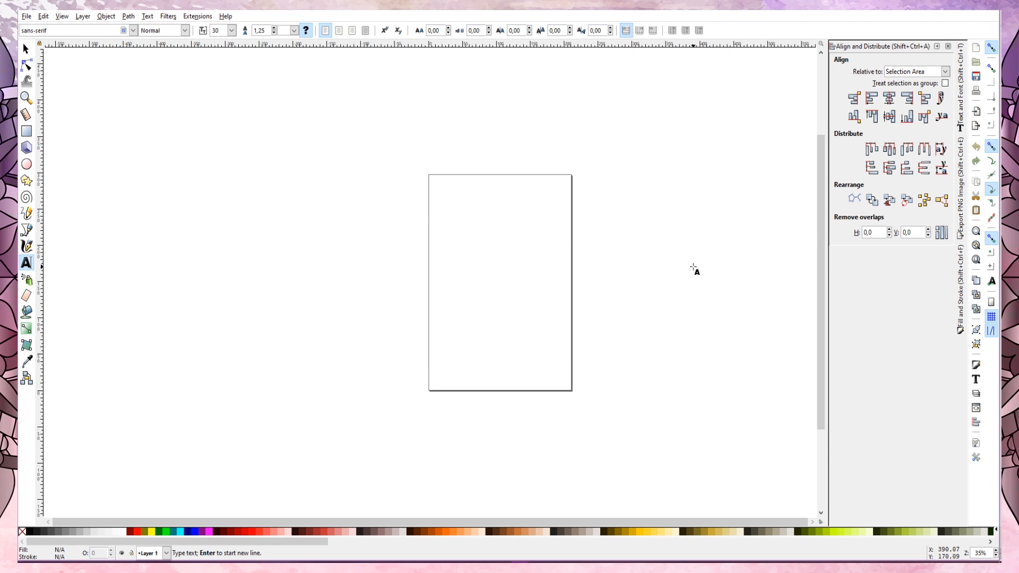
{"action": "type", "text": "FACEBOOK"}
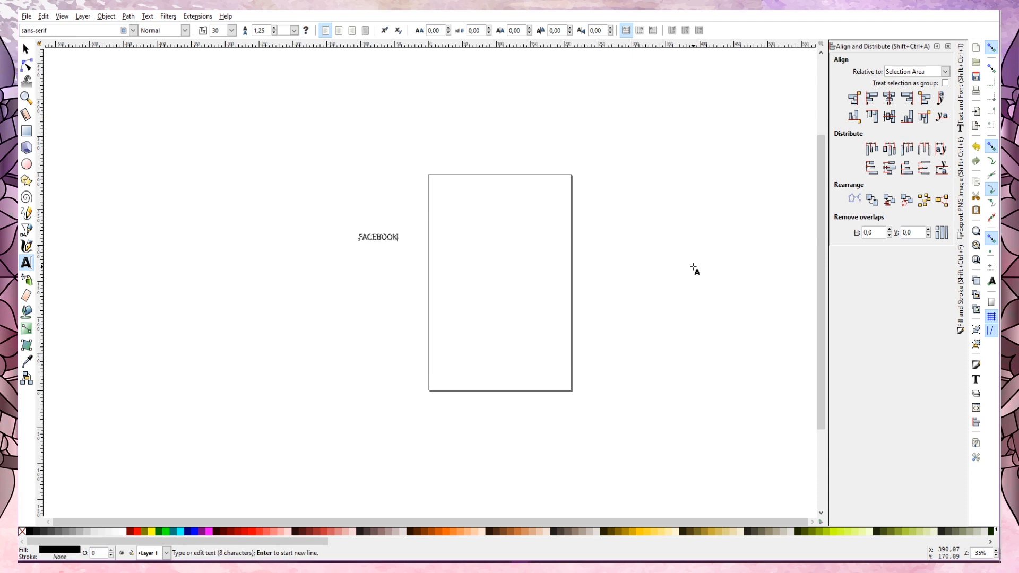
{"action": "right_click", "coordinate": [693, 267]}
{"action": "left_click", "coordinate": [707, 237]}
- Enlarge the FACEBOOK text to about 512 mm wide and move it across the top of the page
{"action": "left_click", "coordinate": [24, 52]}
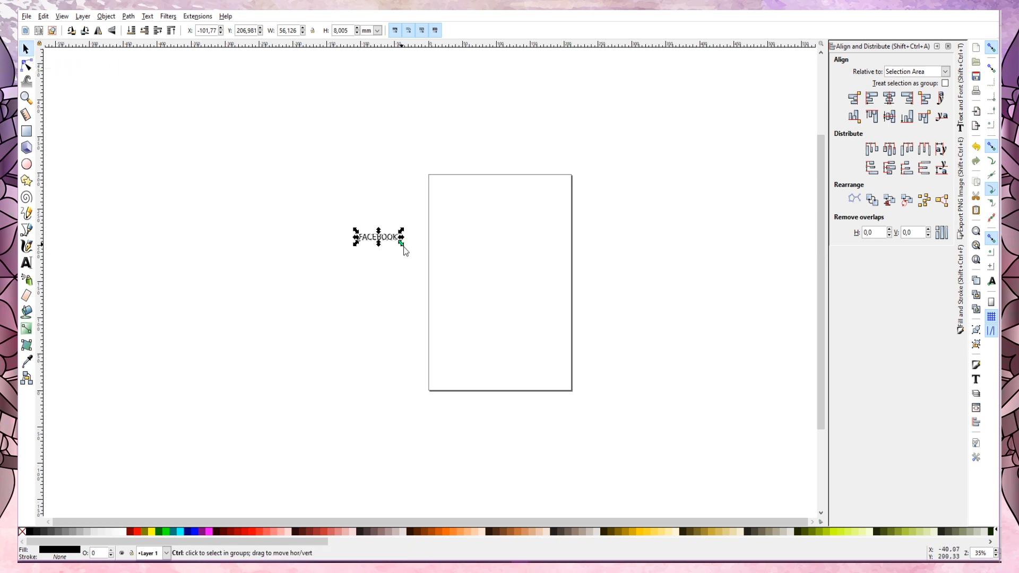
{"action": "left_click_drag", "start_coordinate": [403, 248], "coordinate": [712, 442]}
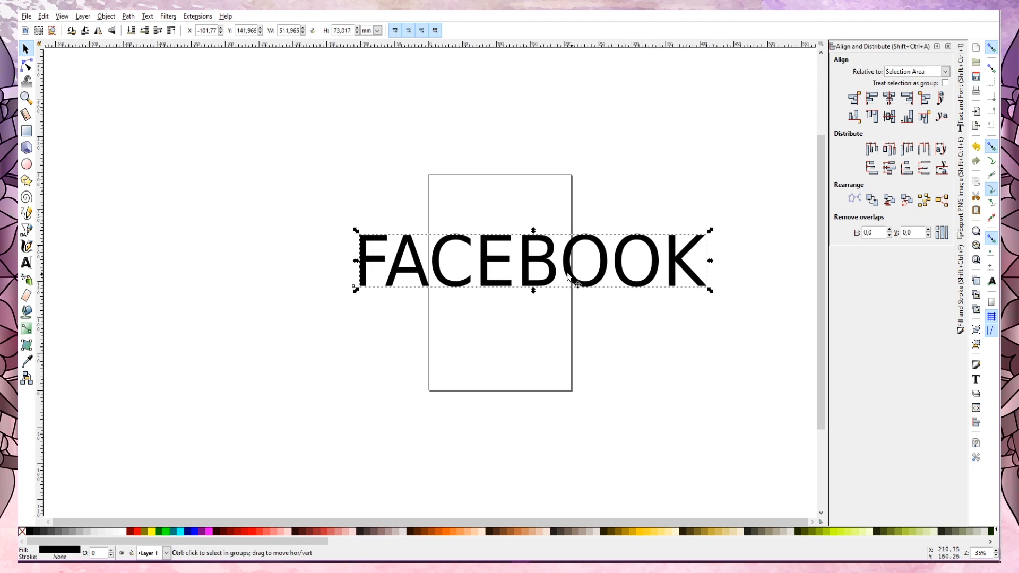
{"action": "left_click_drag", "start_coordinate": [551, 271], "coordinate": [475, 215]}
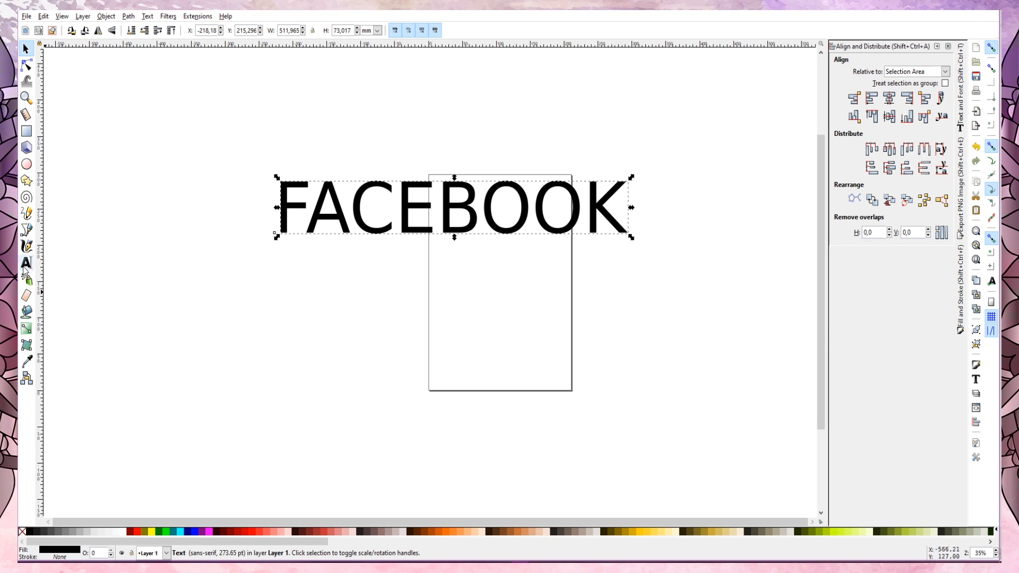
- Change the font of the whole FACEBOOK text to Impact
{"action": "left_click", "coordinate": [962, 85]}
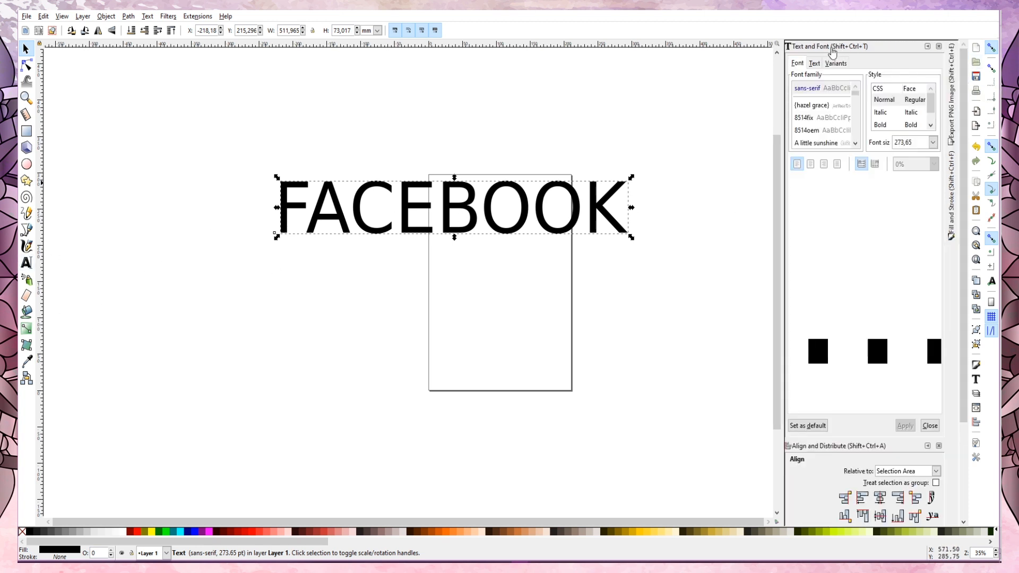
{"action": "left_click", "coordinate": [448, 207]}
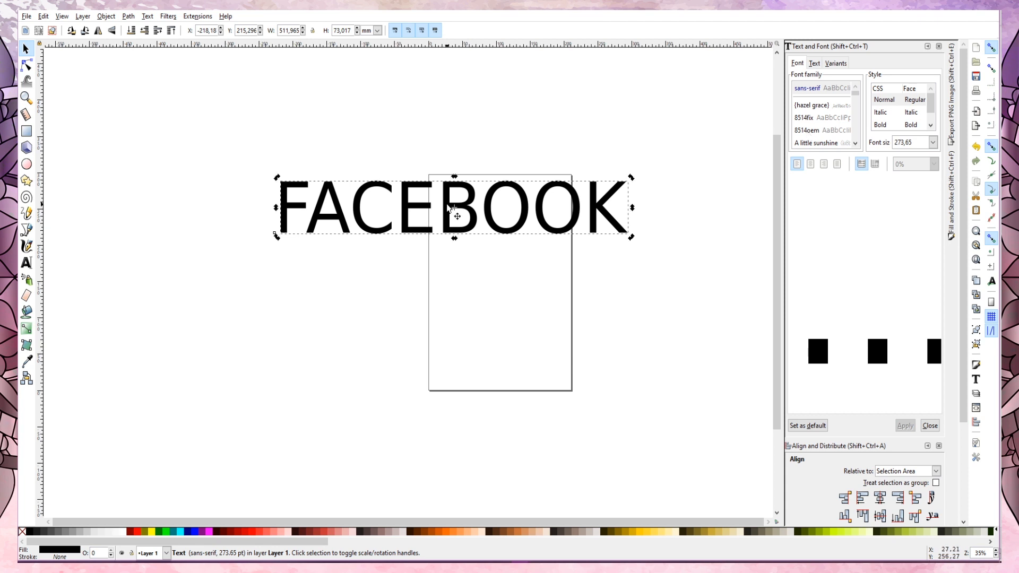
{"action": "double_click", "coordinate": [449, 207]}
{"action": "left_click_drag", "start_coordinate": [277, 229], "coordinate": [619, 224]}
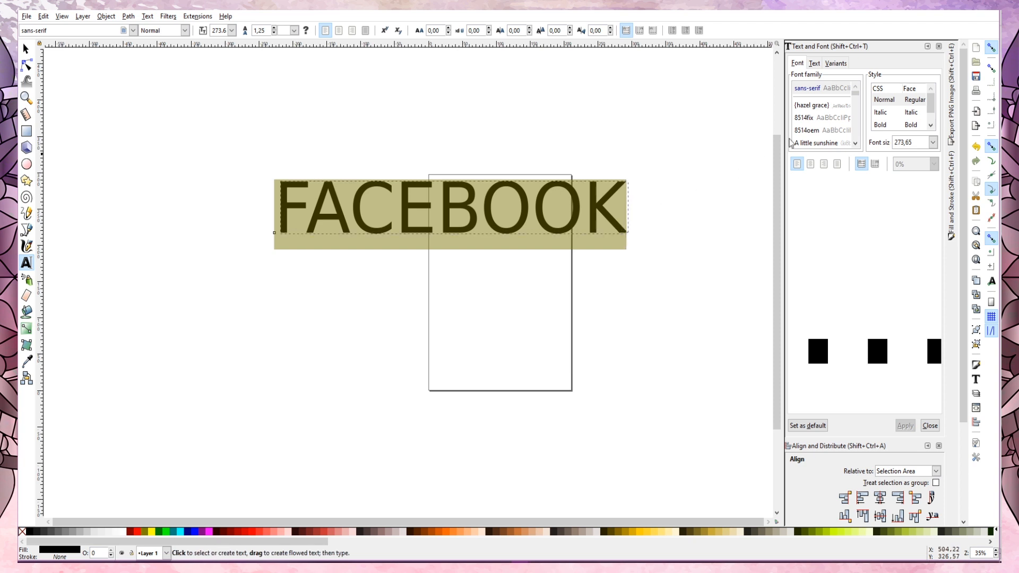
{"action": "left_click", "coordinate": [814, 92]}
{"action": "type", "text": "im"}
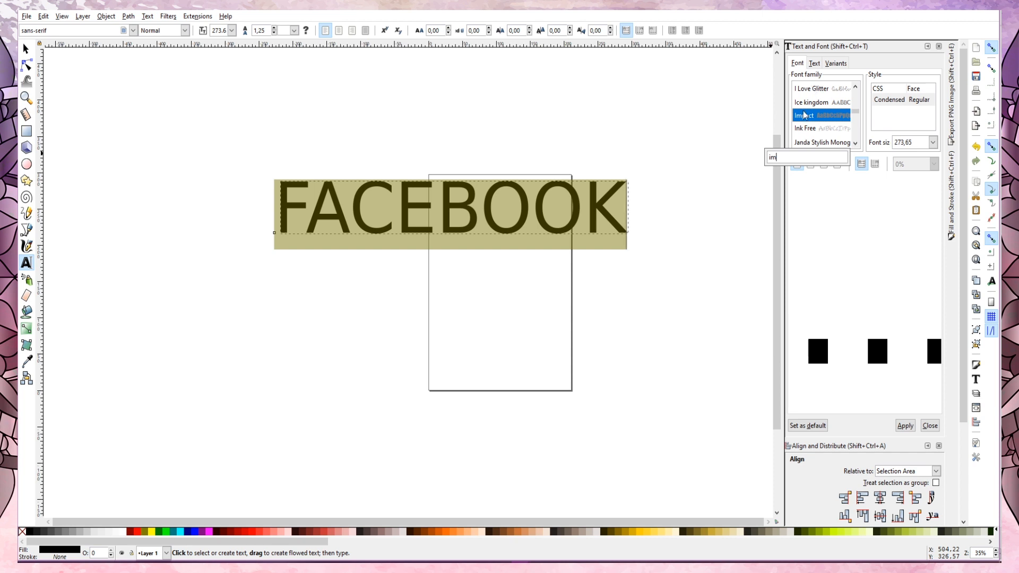
{"action": "left_click", "coordinate": [906, 427]}
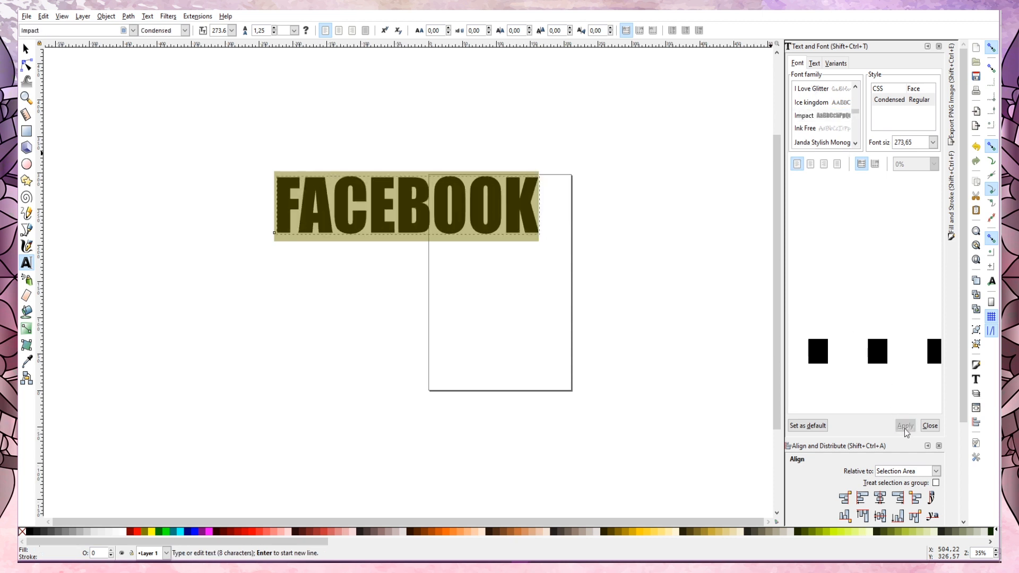
{"action": "left_click", "coordinate": [25, 49]}
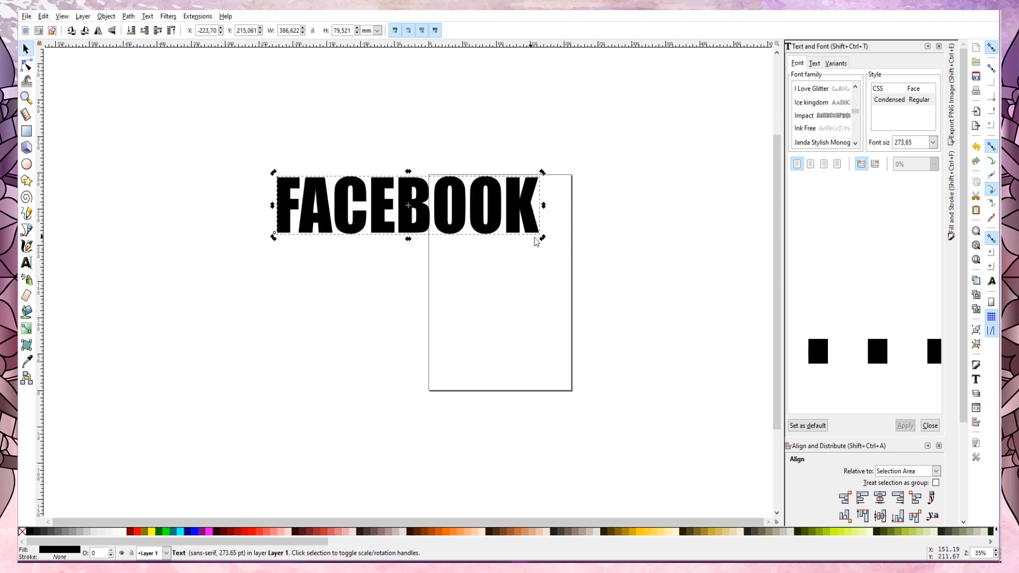
- Scale the FACEBOOK text up to about 625 mm wide and position it across the upper part of the page
{"action": "left_click", "coordinate": [630, 132]}
{"action": "left_click", "coordinate": [527, 226]}
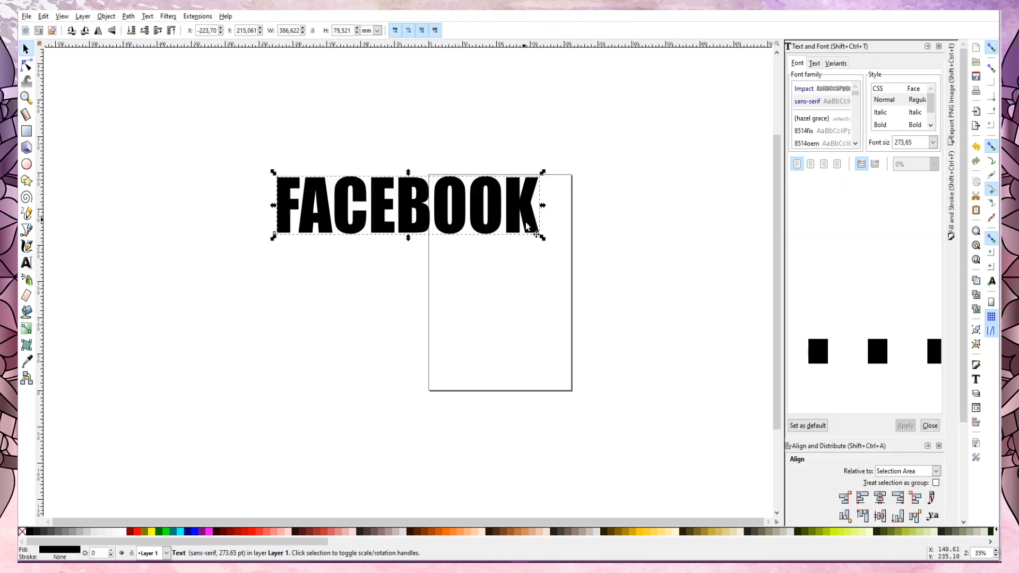
{"action": "left_click_drag", "start_coordinate": [543, 238], "coordinate": [705, 346]}
{"action": "left_click_drag", "start_coordinate": [542, 238], "coordinate": [485, 237]}
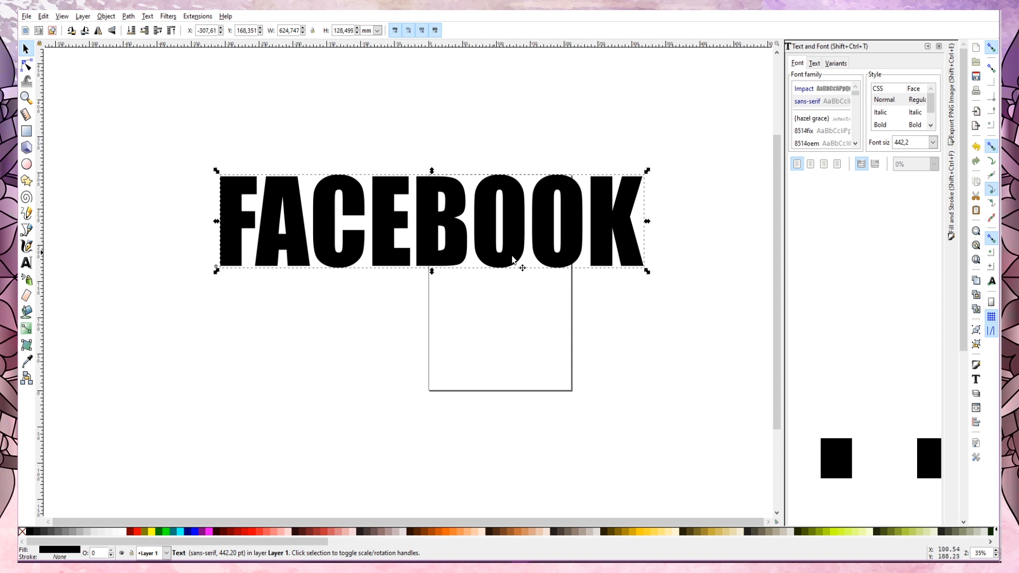
- Convert the FACEBOOK text to paths and ungroup it into separate letters
{"action": "left_click", "coordinate": [331, 377]}
{"action": "left_click", "coordinate": [325, 239]}
{"action": "left_click", "coordinate": [132, 20]}
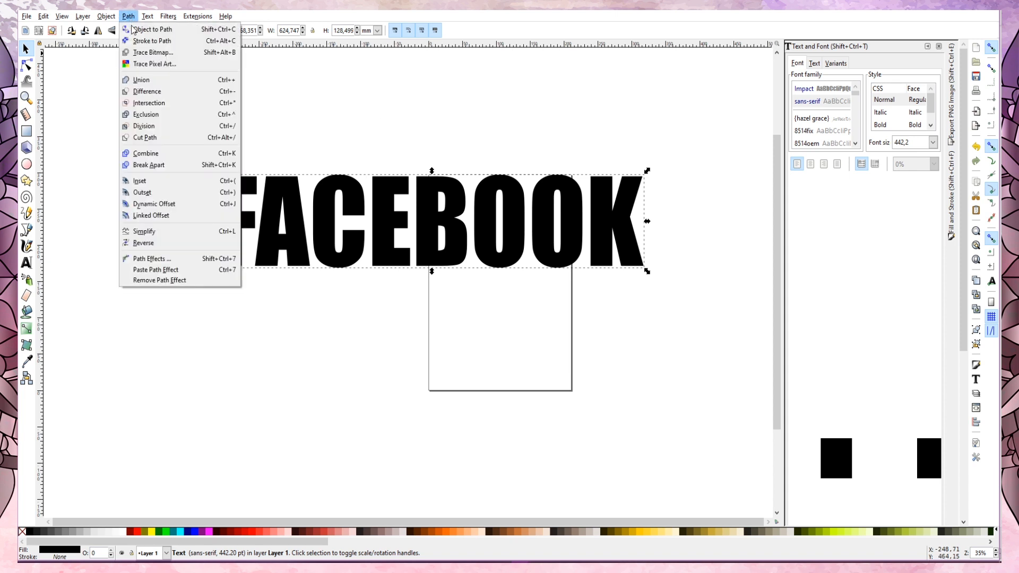
{"action": "left_click", "coordinate": [170, 32]}
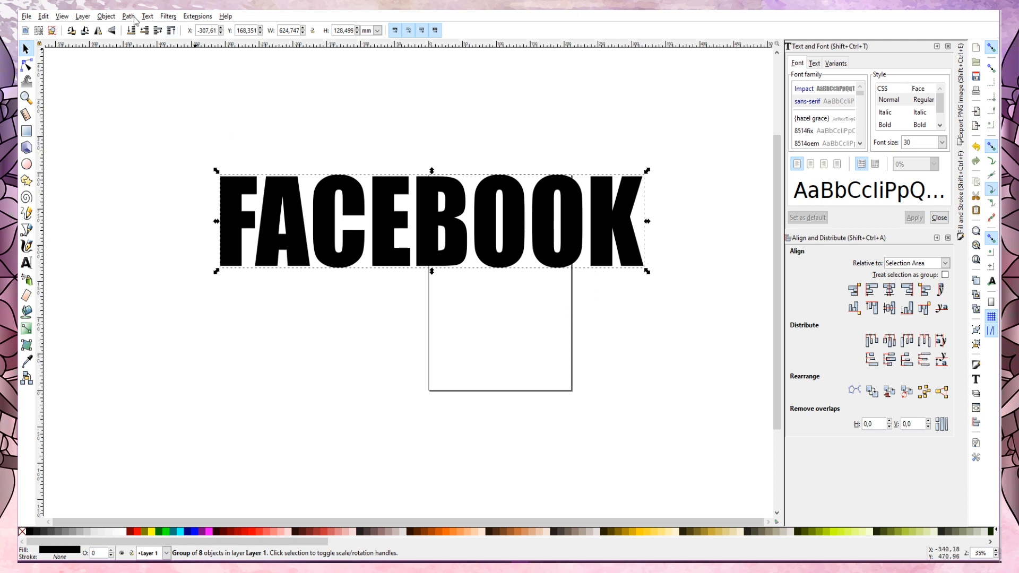
{"action": "left_click", "coordinate": [106, 20]}
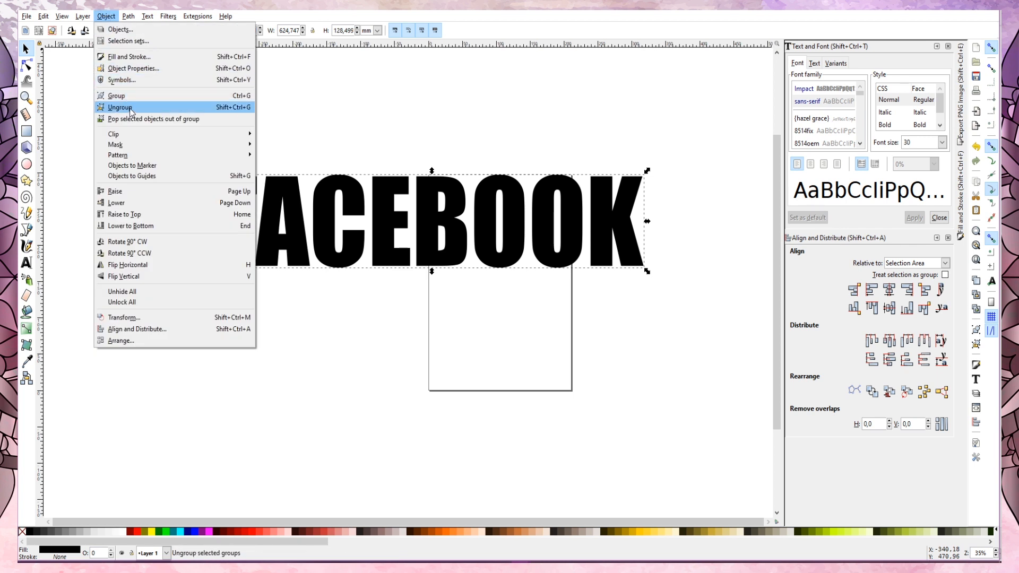
{"action": "left_click", "coordinate": [120, 107]}
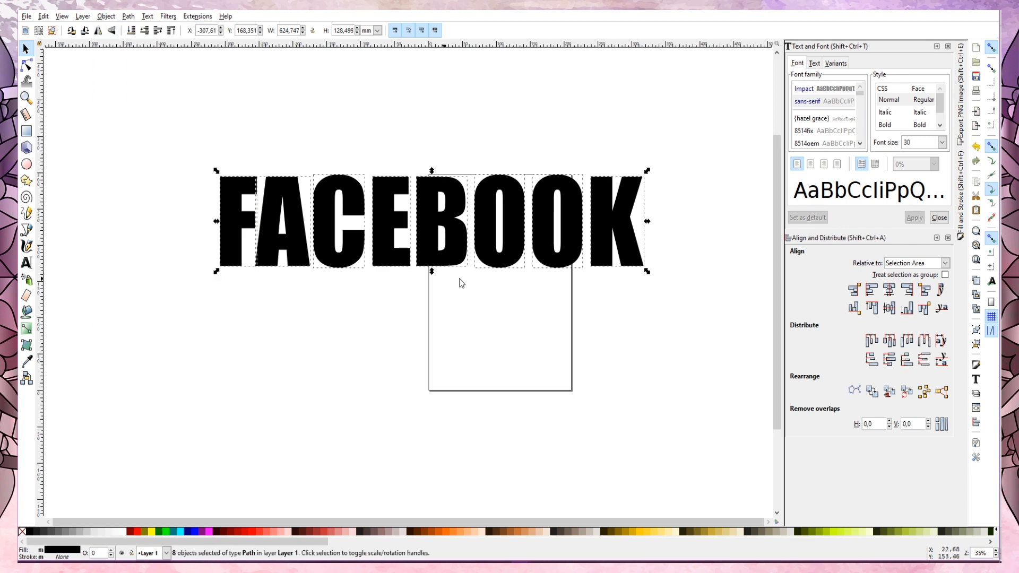
{"action": "left_click", "coordinate": [266, 380]}
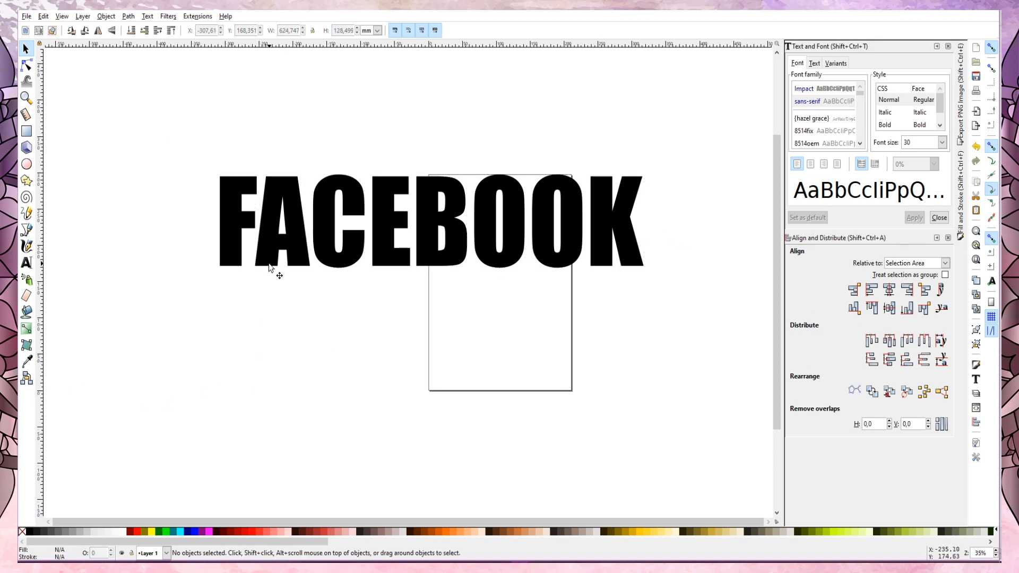
- Nudge the letter A left until it meets the F
{"action": "left_click", "coordinate": [272, 261]}
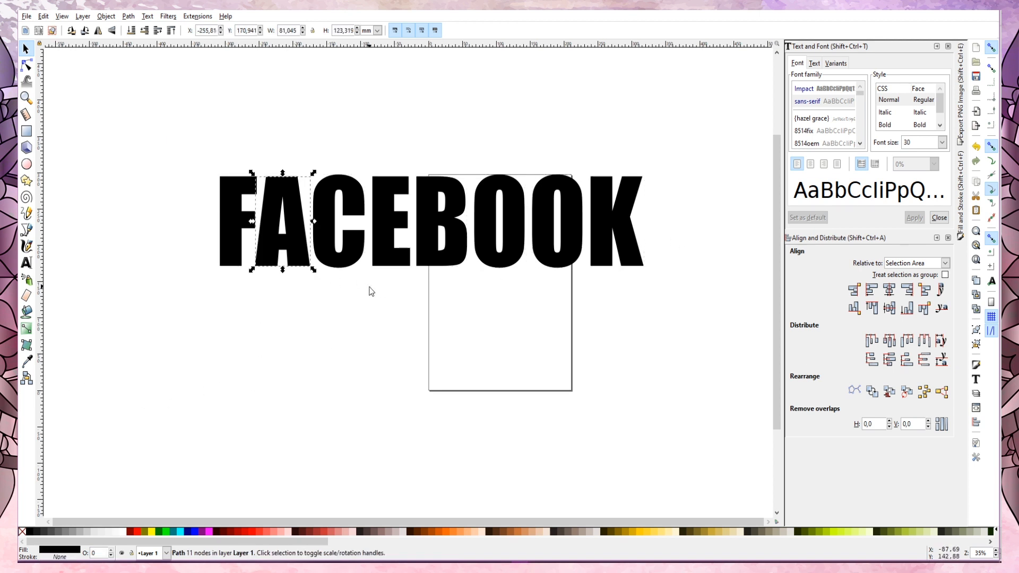
{"action": "key", "text": "Left"}
{"action": "key", "text": "Left"}
{"action": "key", "text": "Left"}
{"action": "key", "text": "Left"}
{"action": "key", "text": "Left"}
{"action": "key", "text": "Left"}
{"action": "key", "text": "Left"}
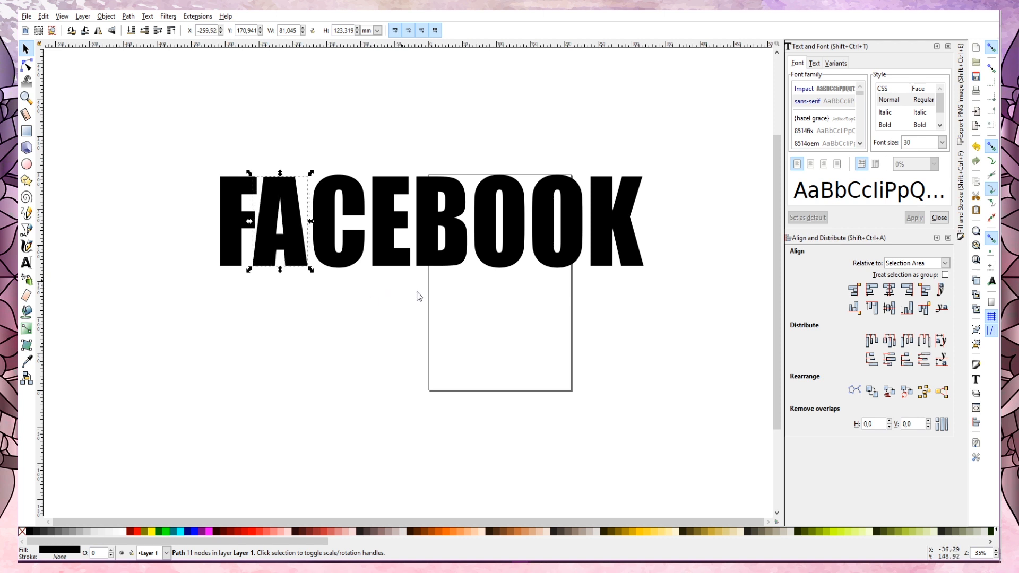
- Nudge the letter C left until it touches the A
{"action": "left_click", "coordinate": [353, 203]}
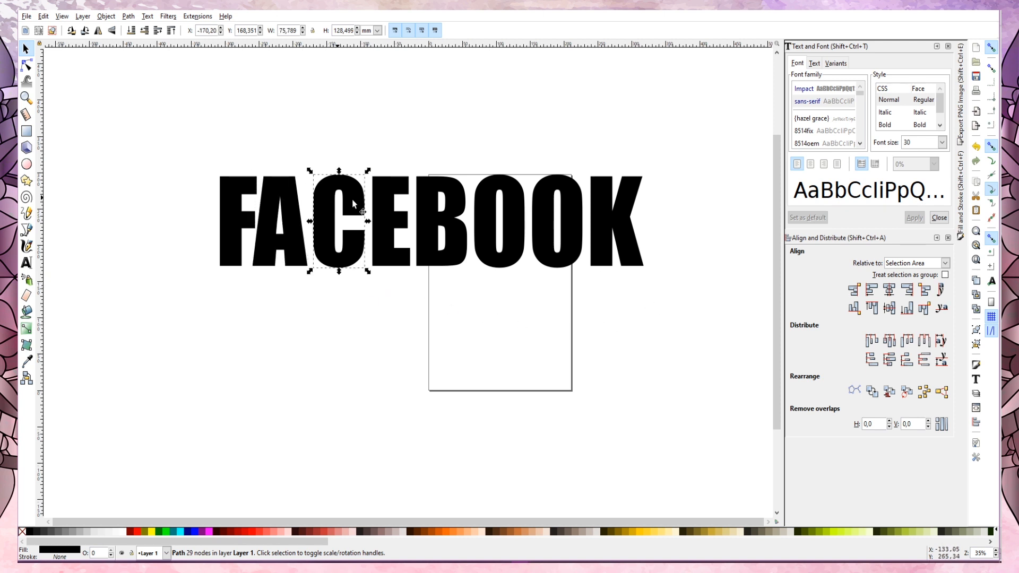
{"action": "key", "text": "Left"}
{"action": "key", "text": "Left"}
{"action": "key", "text": "Left"}
{"action": "key", "text": "Left"}
{"action": "key", "text": "Left"}
{"action": "key", "text": "Left"}
{"action": "key", "text": "Left"}
{"action": "key", "text": "Left"}
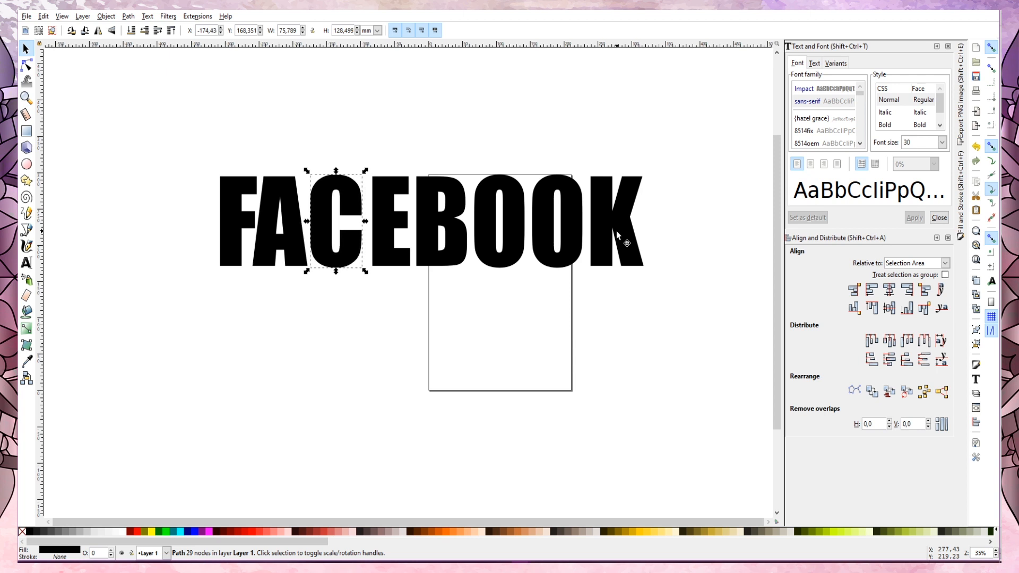
{"action": "key", "text": "Left"}
{"action": "key", "text": "Left"}
{"action": "key", "text": "Left"}
{"action": "key", "text": "Left"}
{"action": "key", "text": "Left"}
{"action": "key", "text": "Left"}
{"action": "key", "text": "Left"}
{"action": "key", "text": "Left"}
{"action": "key", "text": "Left"}
{"action": "key", "text": "Left"}
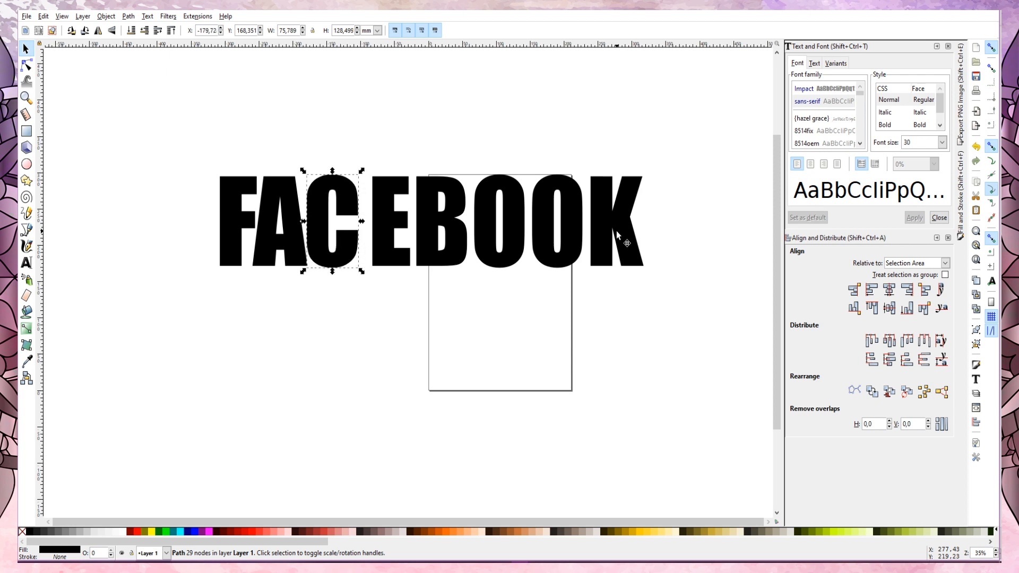
{"action": "key", "text": "Left"}
- Shift the letters EBOOK together to the left until the E touches the C
{"action": "left_click_drag", "start_coordinate": [704, 322], "coordinate": [545, 344]}
{"action": "left_click_drag", "start_coordinate": [362, 154], "coordinate": [672, 297]}
{"action": "key", "text": "Left"}
{"action": "key", "text": "Left"}
{"action": "key", "text": "Left"}
{"action": "key", "text": "Left"}
{"action": "key", "text": "Left"}
{"action": "key", "text": "Left"}
{"action": "key", "text": "Left"}
{"action": "key", "text": "Left"}
{"action": "key", "text": "Left"}
{"action": "key", "text": "Left"}
{"action": "key", "text": "Left"}
{"action": "key", "text": "Left"}
{"action": "key", "text": "Left"}
{"action": "key", "text": "Left"}
{"action": "key", "text": "Left"}
{"action": "key", "text": "Left"}
{"action": "key", "text": "Left"}
{"action": "key", "text": "Left"}
{"action": "key", "text": "Left"}
{"action": "key", "text": "Left"}
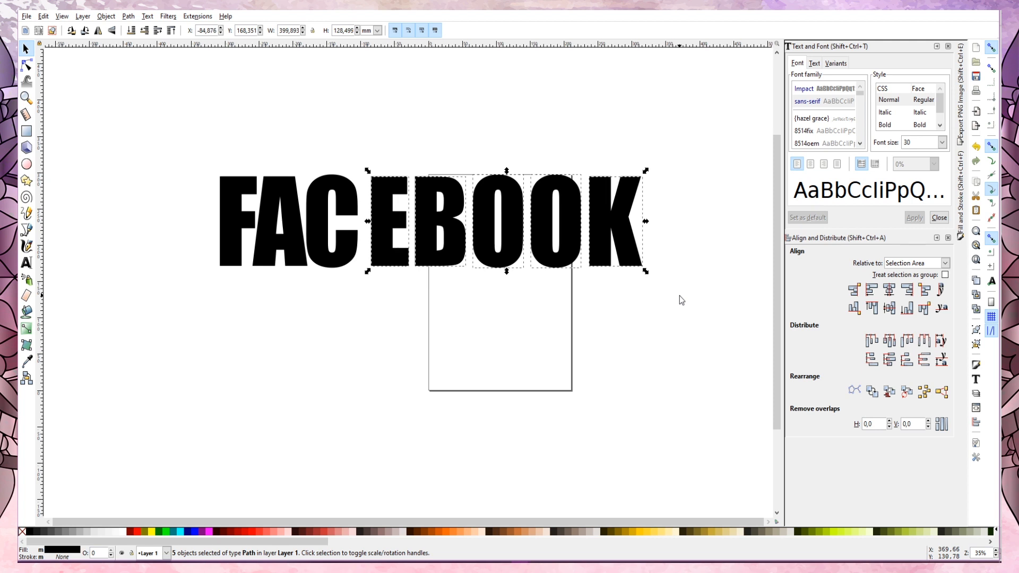
{"action": "key", "text": "Left"}
{"action": "key", "text": "Left"}
{"action": "key", "text": "Left"}
{"action": "key", "text": "Left"}
{"action": "key", "text": "Left"}
{"action": "key", "text": "Left"}
{"action": "key", "text": "Left"}
{"action": "key", "text": "Left"}
{"action": "key", "text": "Left"}
{"action": "key", "text": "Left"}
{"action": "key", "text": "Left"}
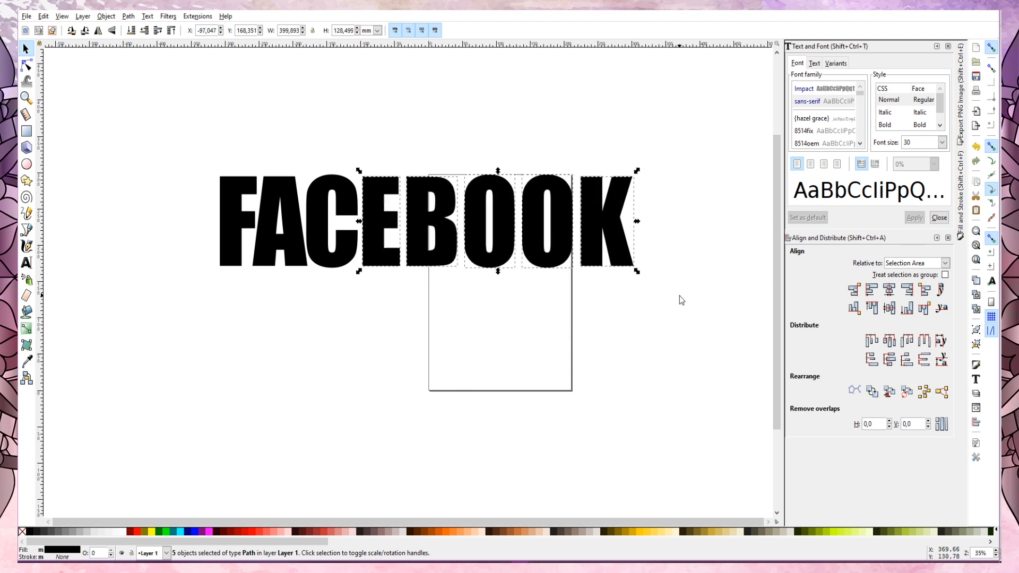
{"action": "key", "text": "Left"}
{"action": "key", "text": "Left"}
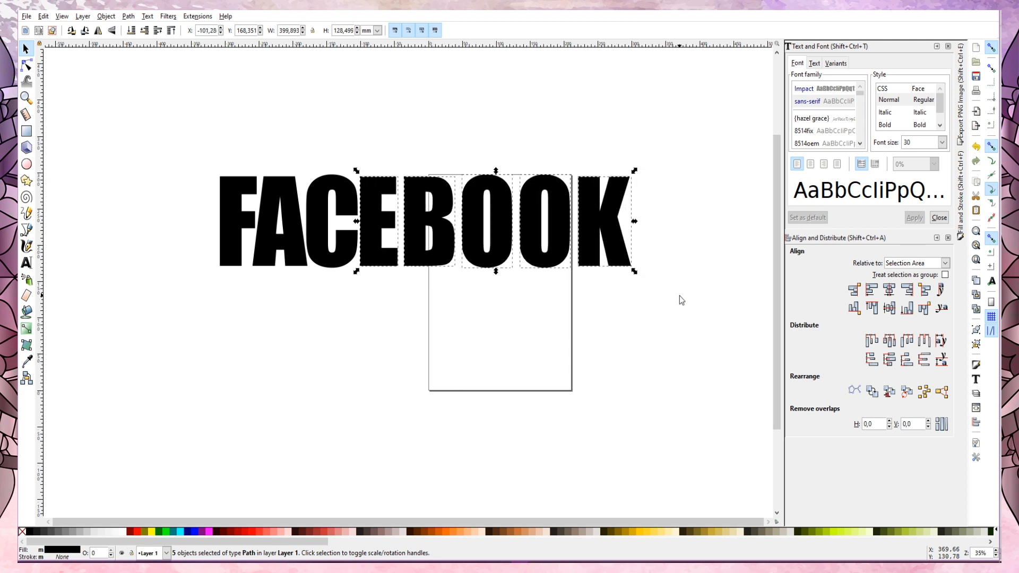
{"action": "left_click", "coordinate": [431, 132]}
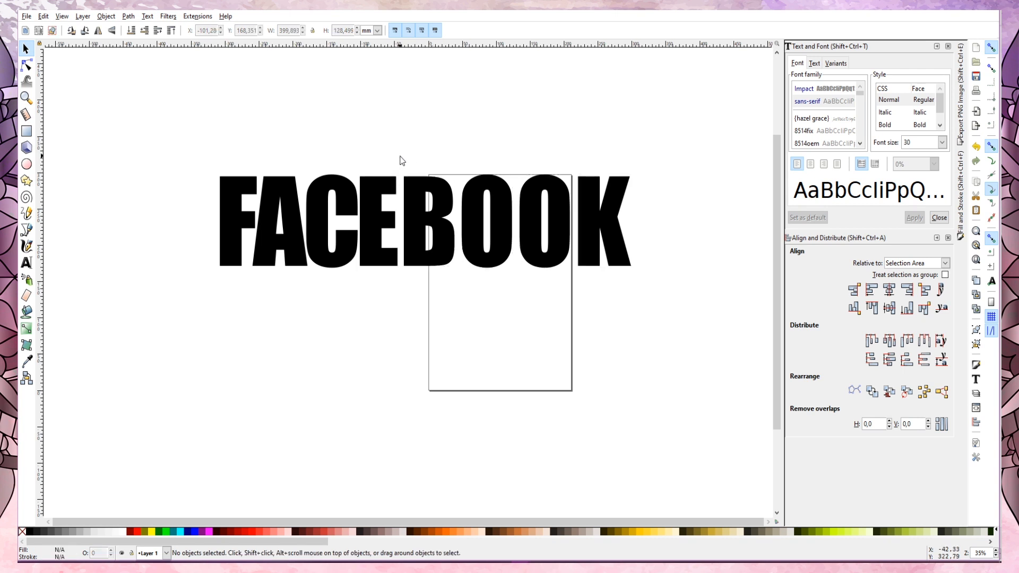
- Shift the letters BOOK together to the left until the B touches the E
{"action": "left_click_drag", "start_coordinate": [400, 156], "coordinate": [657, 305]}
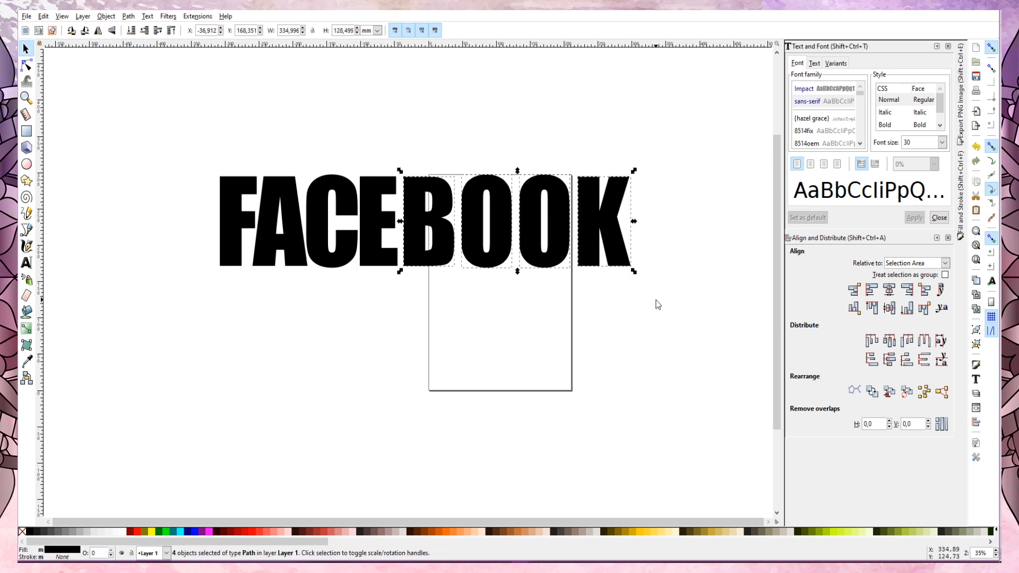
{"action": "key", "text": "Left"}
{"action": "key", "text": "Left"}
{"action": "key", "text": "Left"}
{"action": "key", "text": "Left"}
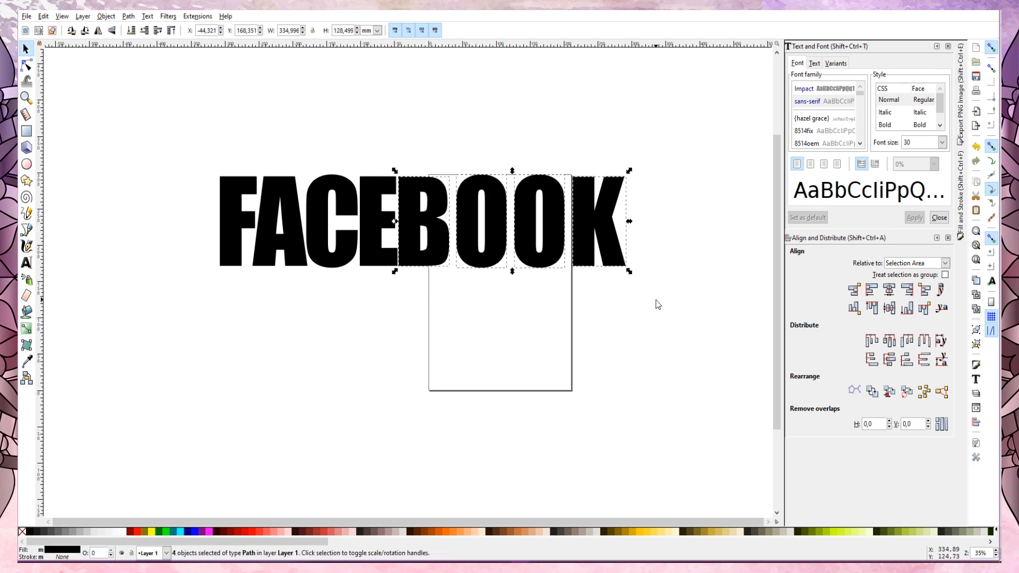
{"action": "left_click", "coordinate": [471, 136]}
- Shift the letters OOK together to the left until the first O touches the B
{"action": "left_click_drag", "start_coordinate": [455, 144], "coordinate": [667, 301]}
{"action": "key", "text": "Left"}
{"action": "key", "text": "Left"}
{"action": "key", "text": "Left"}
{"action": "key", "text": "Left"}
{"action": "key", "text": "Left"}
{"action": "key", "text": "Left"}
{"action": "key", "text": "Left"}
{"action": "key", "text": "Left"}
{"action": "key", "text": "Left"}
{"action": "key", "text": "Left"}
{"action": "key", "text": "Left"}
{"action": "key", "text": "Left"}
{"action": "key", "text": "Left"}
{"action": "key", "text": "Left"}
{"action": "key", "text": "Left"}
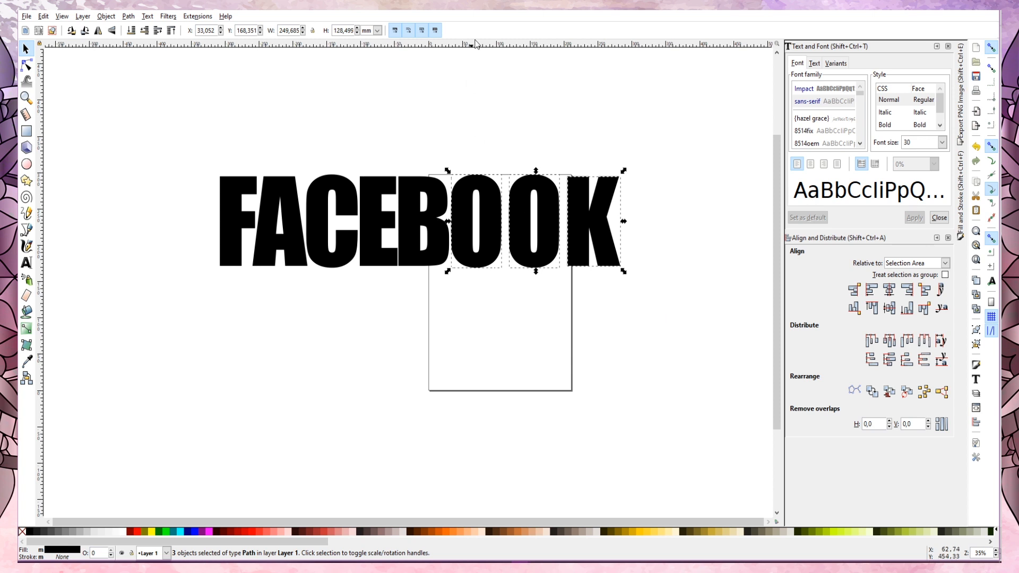
- Shift the letters OK together to the left until the two Os touch
{"action": "left_click_drag", "start_coordinate": [503, 149], "coordinate": [659, 307]}
{"action": "key", "text": "Left"}
{"action": "key", "text": "Left"}
{"action": "key", "text": "Left"}
{"action": "key", "text": "Left"}
{"action": "key", "text": "Left"}
{"action": "key", "text": "Left"}
{"action": "key", "text": "Left"}
{"action": "key", "text": "Left"}
{"action": "key", "text": "Left"}
{"action": "key", "text": "Left"}
{"action": "key", "text": "Left"}
{"action": "key", "text": "Left"}
{"action": "key", "text": "Left"}
{"action": "key", "text": "Left"}
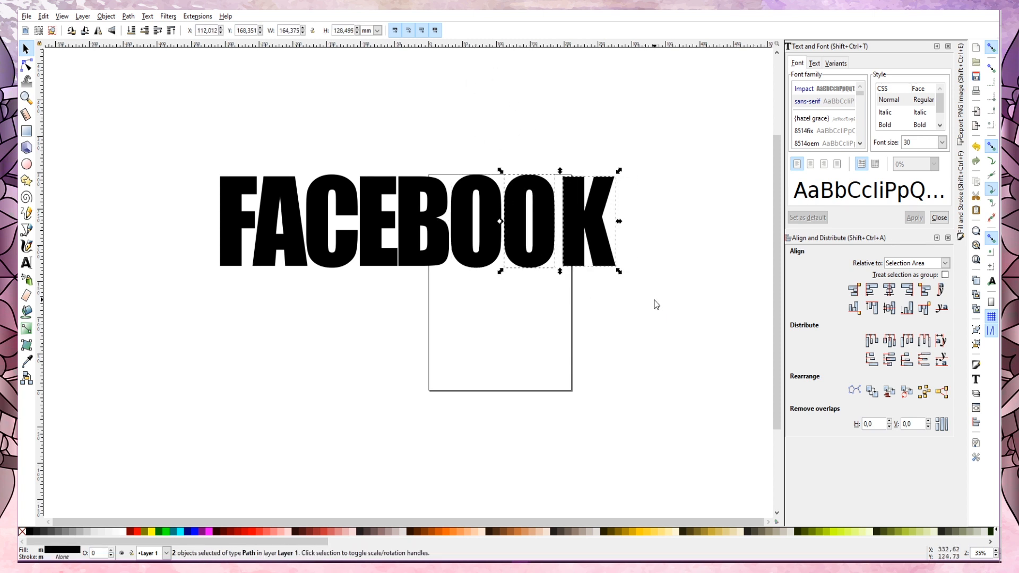
{"action": "left_click", "coordinate": [576, 121]}
- Nudge the letter K left until it touches the second O, and deselect it
{"action": "left_click_drag", "start_coordinate": [560, 127], "coordinate": [672, 318]}
{"action": "key", "text": "Left"}
{"action": "key", "text": "Left"}
{"action": "key", "text": "Left"}
{"action": "key", "text": "Left"}
{"action": "key", "text": "Left"}
{"action": "key", "text": "Left"}
{"action": "key", "text": "Left"}
{"action": "key", "text": "Left"}
{"action": "key", "text": "Left"}
{"action": "key", "text": "Left"}
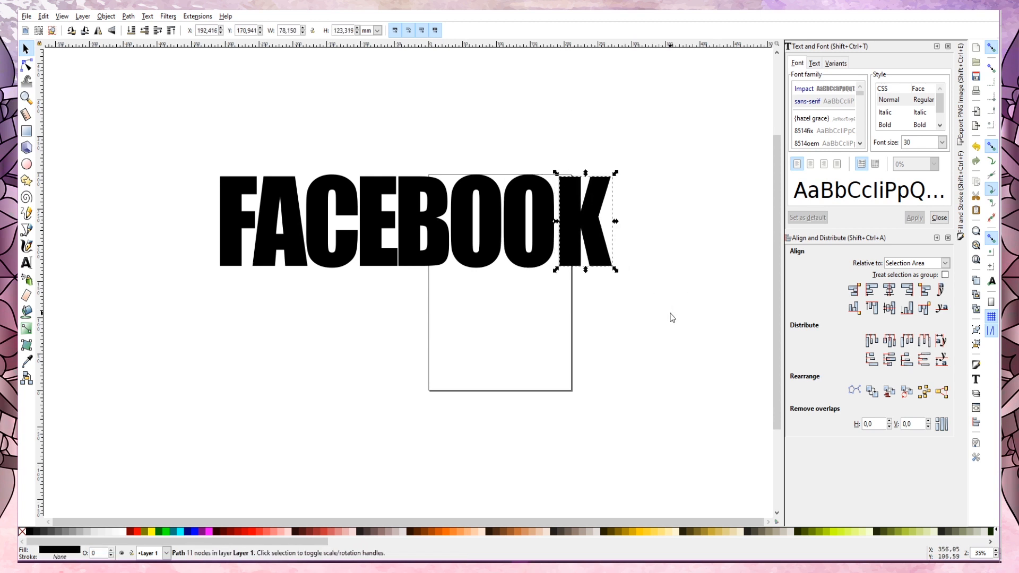
{"action": "key", "text": "Left"}
{"action": "key", "text": "Left"}
{"action": "key", "text": "Left"}
{"action": "key", "text": "Left"}
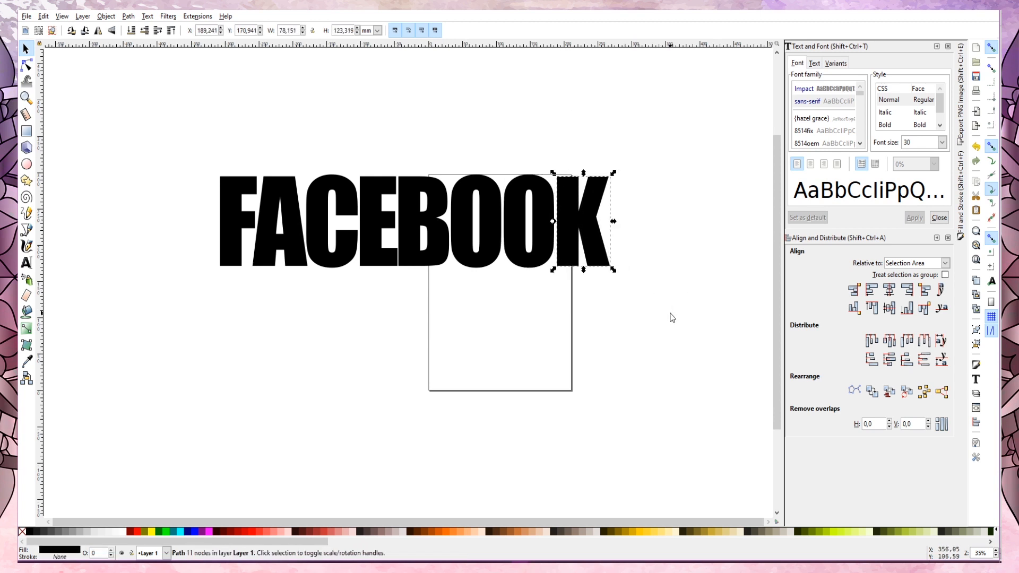
{"action": "left_click", "coordinate": [673, 319]}
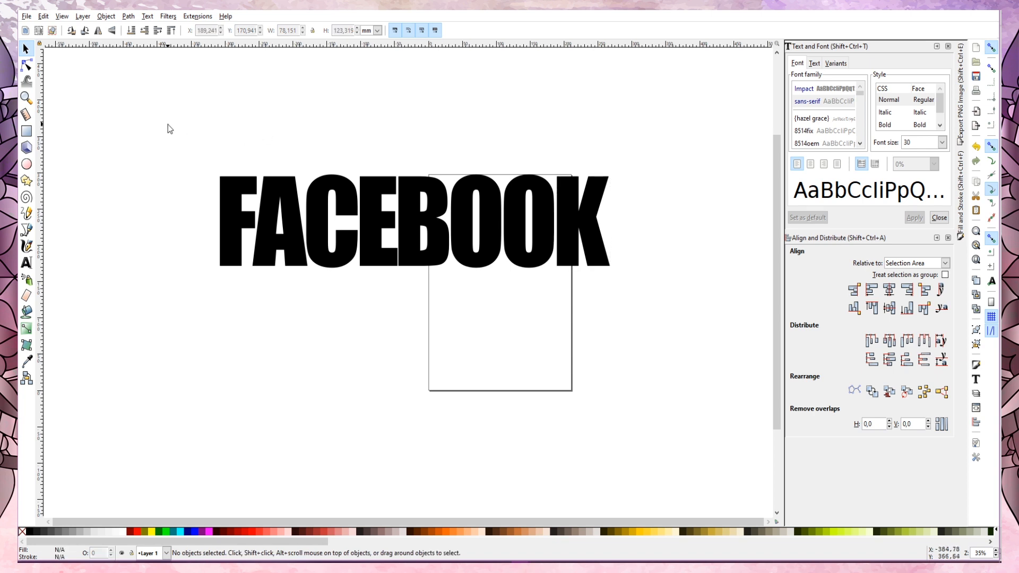
- Unite all the FACEBOOK letters into one path with Union and move the merged word slightly upward
{"action": "left_click_drag", "start_coordinate": [169, 124], "coordinate": [696, 323]}
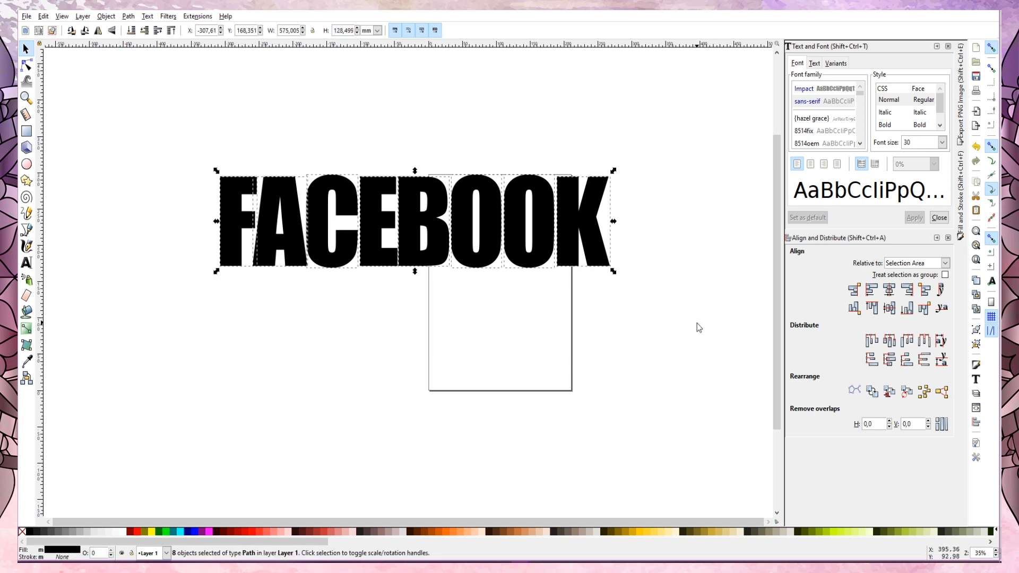
{"action": "left_click", "coordinate": [128, 17]}
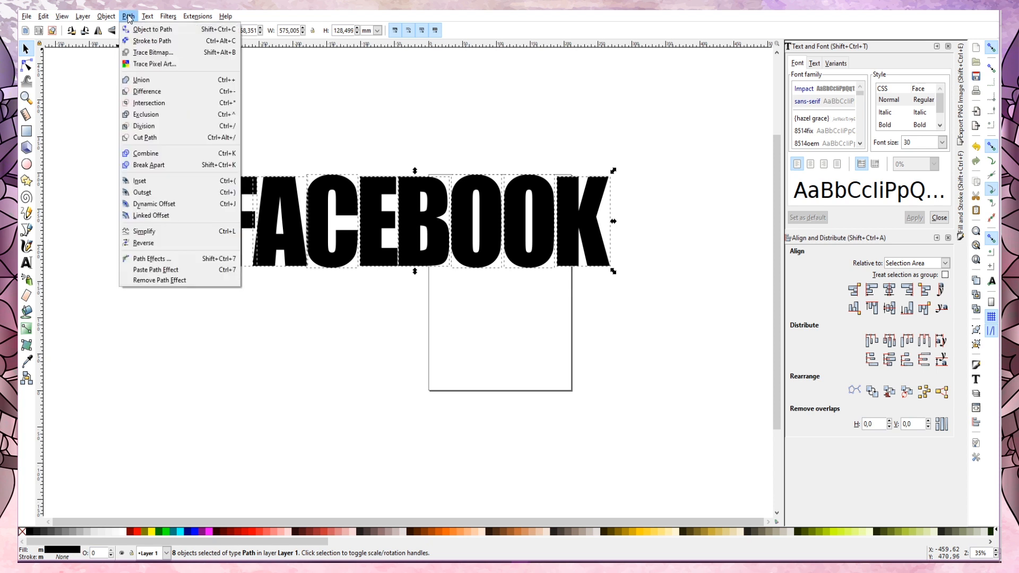
{"action": "left_click", "coordinate": [147, 80]}
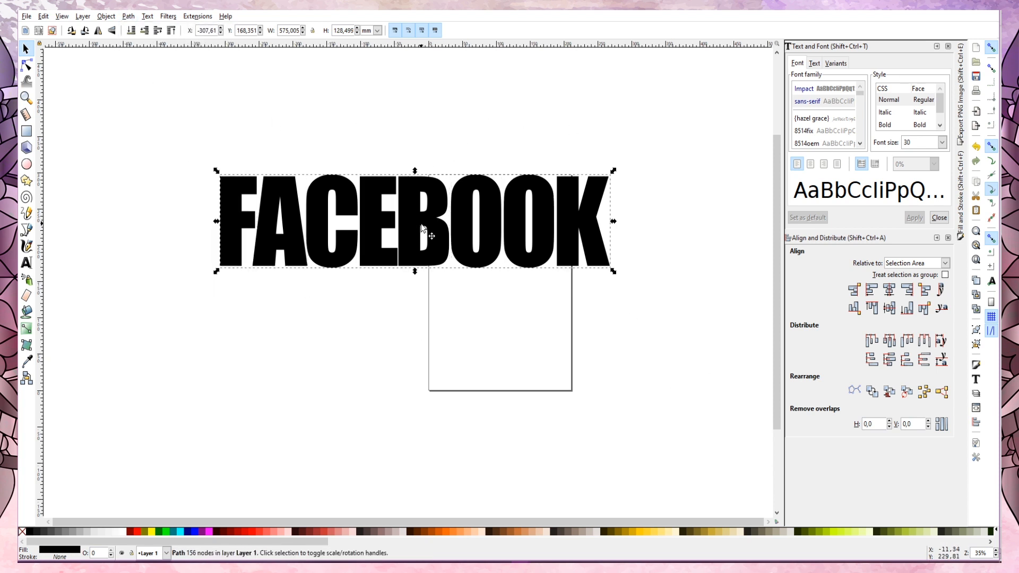
{"action": "left_click_drag", "start_coordinate": [428, 228], "coordinate": [433, 194]}
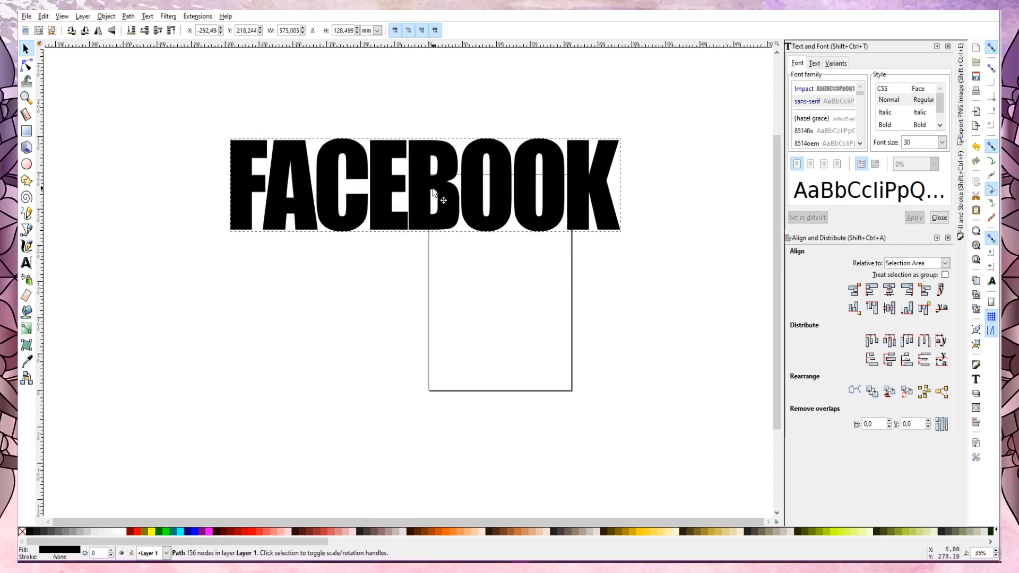
{"action": "left_click", "coordinate": [433, 194]}
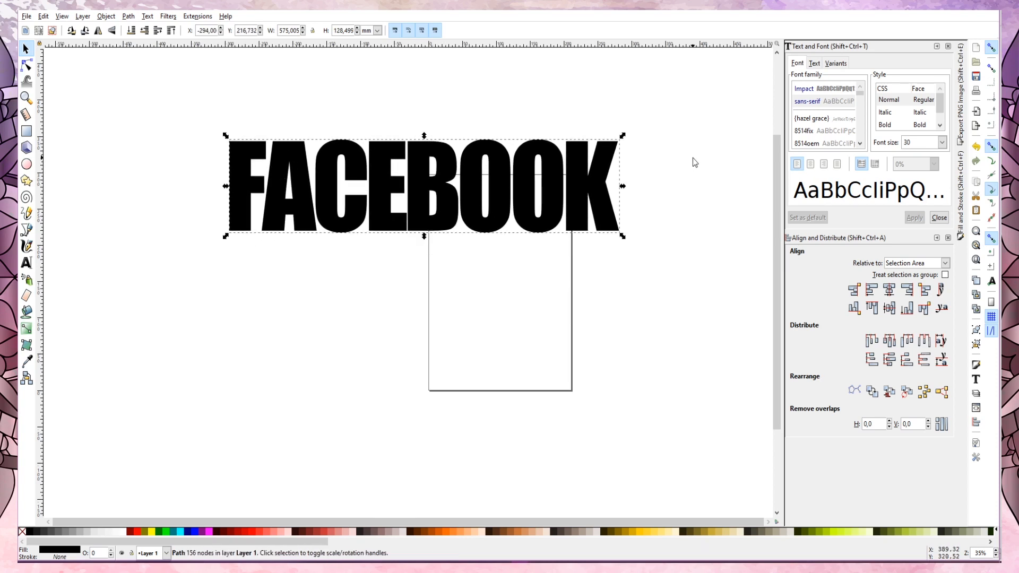
{"action": "left_click", "coordinate": [717, 187]}
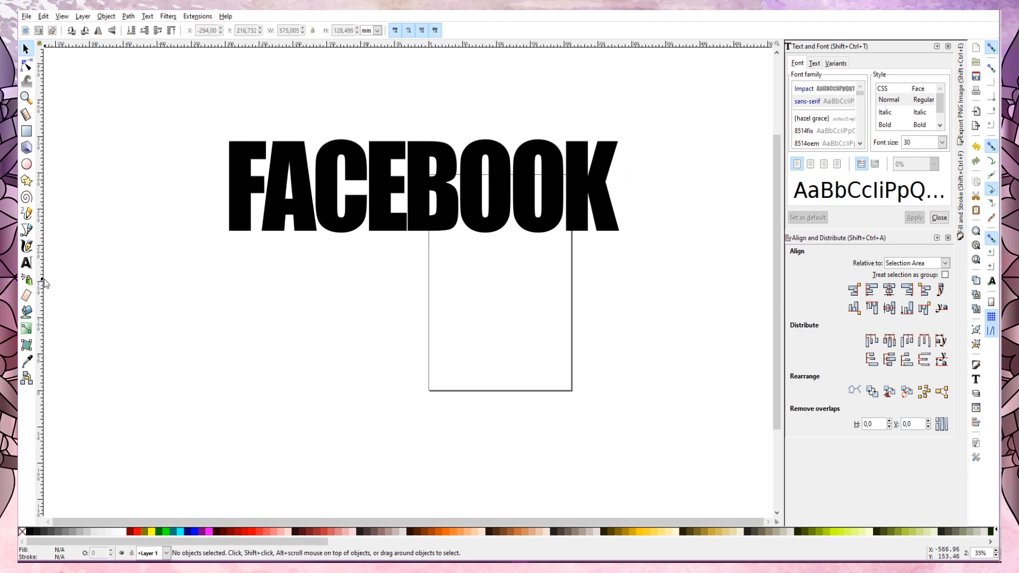
- Start a new text object in the empty area below the FACEBOOK word
{"action": "left_click", "coordinate": [29, 261]}
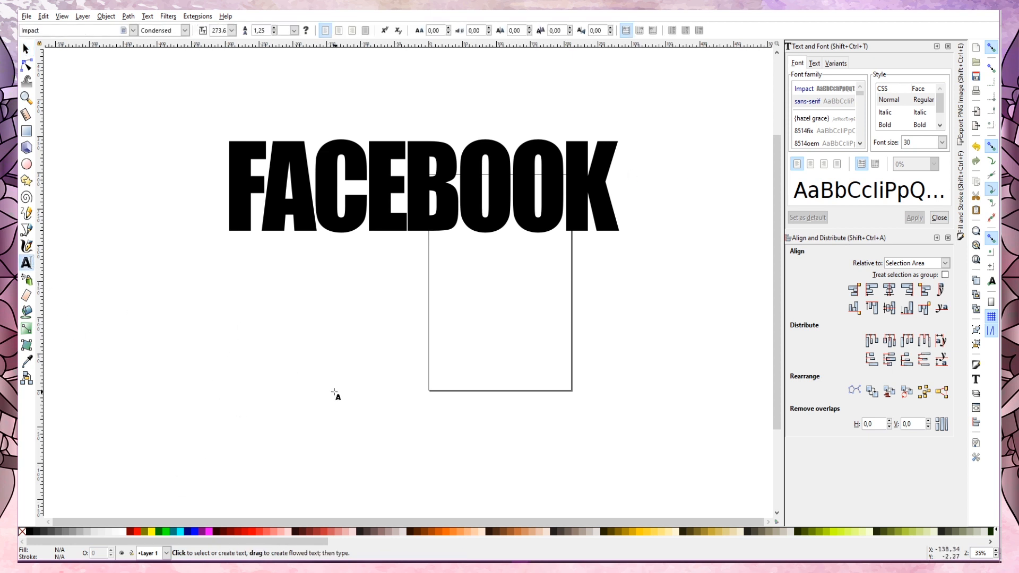
{"action": "left_click", "coordinate": [393, 393]}
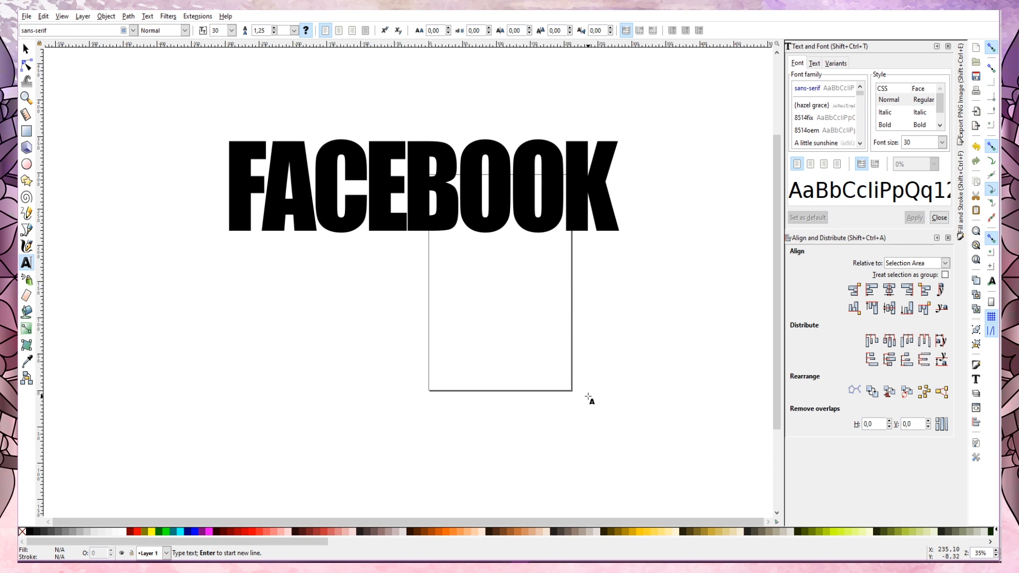
{"action": "type", "text": "Cricut"}
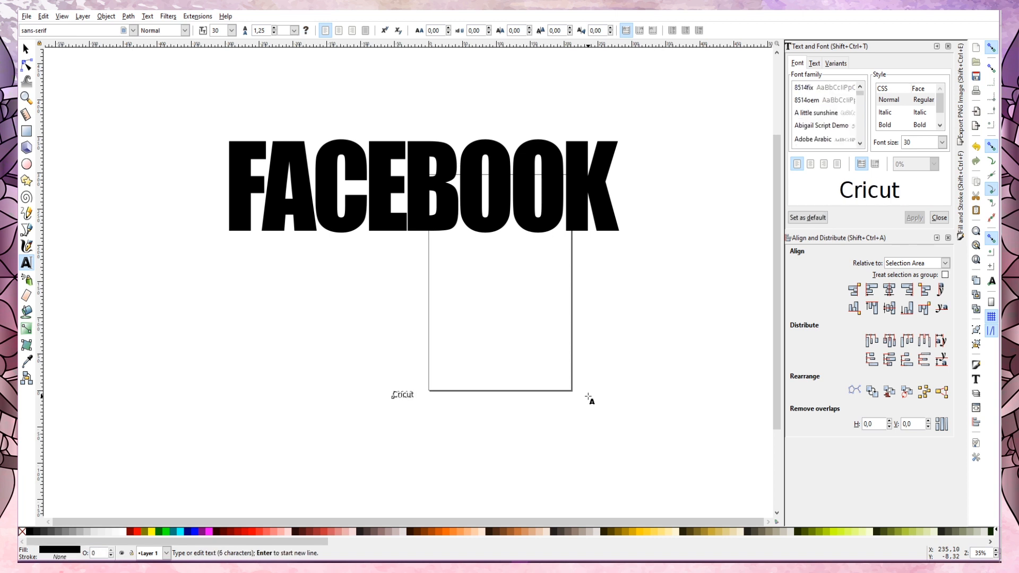
{"action": "key", "text": "BackSpace"}
{"action": "key", "text": "BackSpace"}
{"action": "key", "text": "BackSpace"}
{"action": "key", "text": "BackSpace"}
{"action": "key", "text": "BackSpace"}
{"action": "key", "text": "BackSpace"}
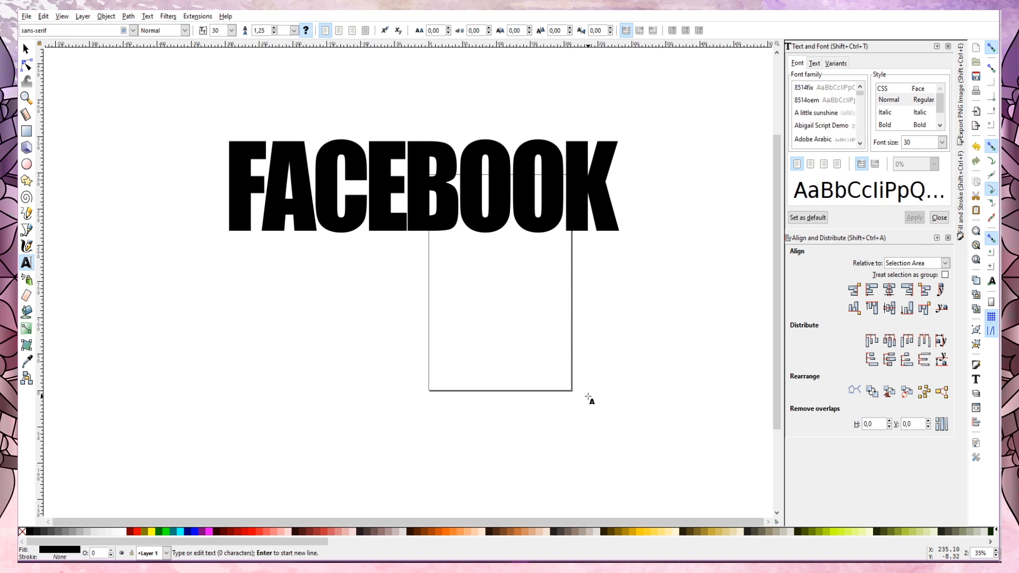
- Enter CRICUT_QUEBEC in capitals as the content of the new text object
{"action": "type", "text": "CRICUT"}
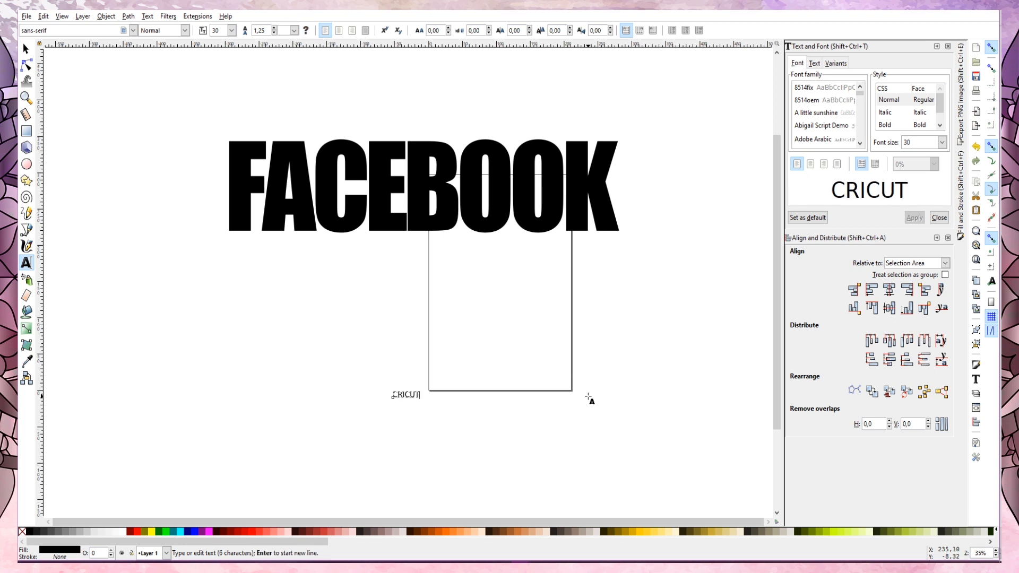
{"action": "type", "text": "_QUEBEC"}
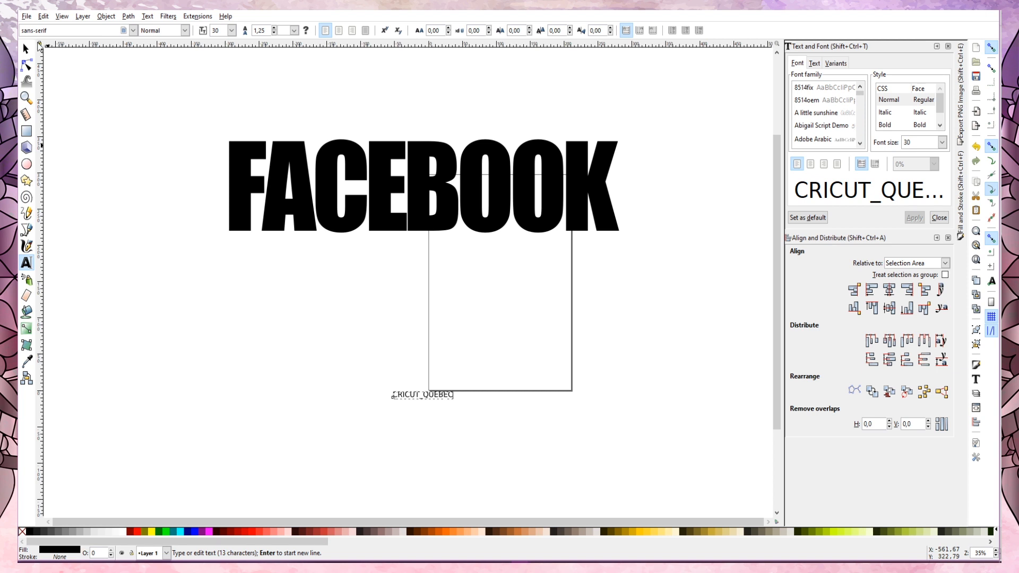
- Enlarge the CRICUT_QUEBEC text to about 488 mm wide and centre it below the FACEBOOK word
{"action": "left_click", "coordinate": [26, 49]}
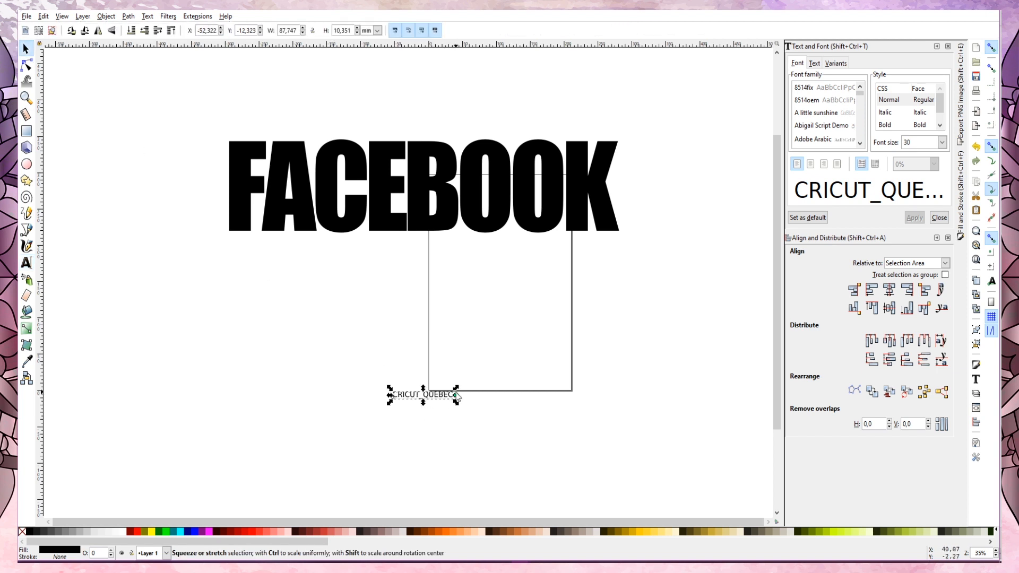
{"action": "left_click_drag", "start_coordinate": [458, 397], "coordinate": [728, 284]}
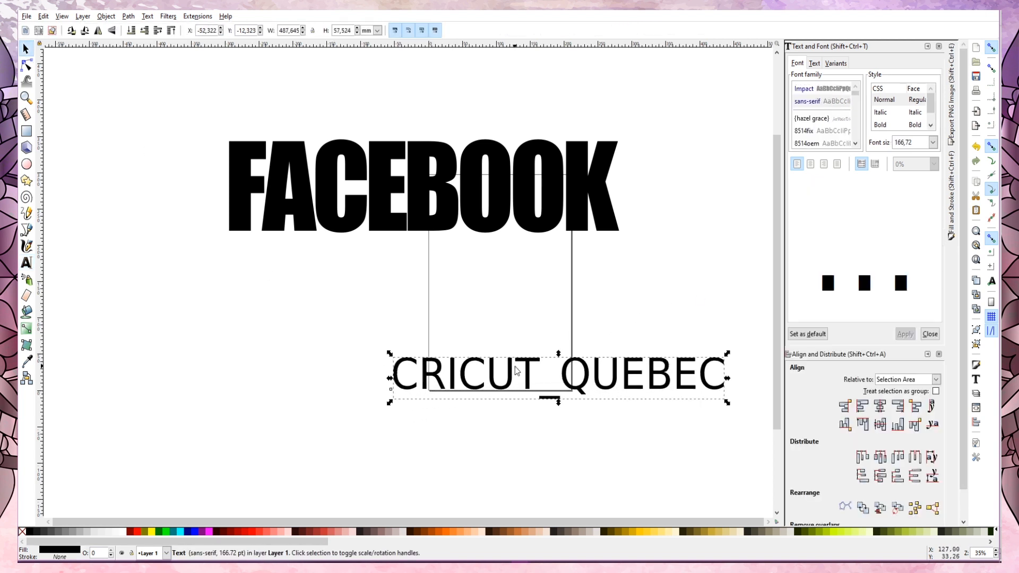
{"action": "left_click_drag", "start_coordinate": [515, 370], "coordinate": [380, 314]}
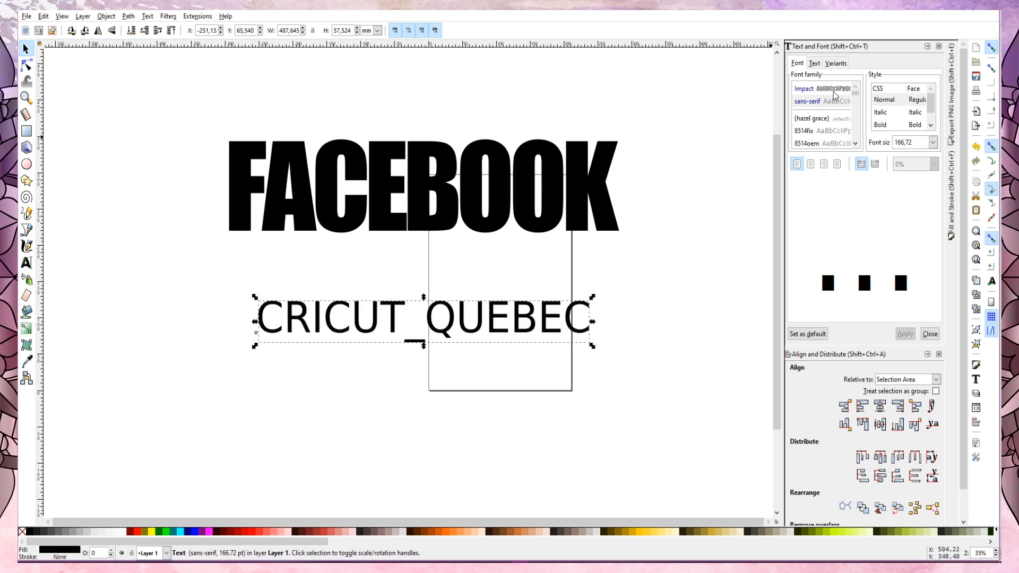
{"action": "key", "text": "Escape"}
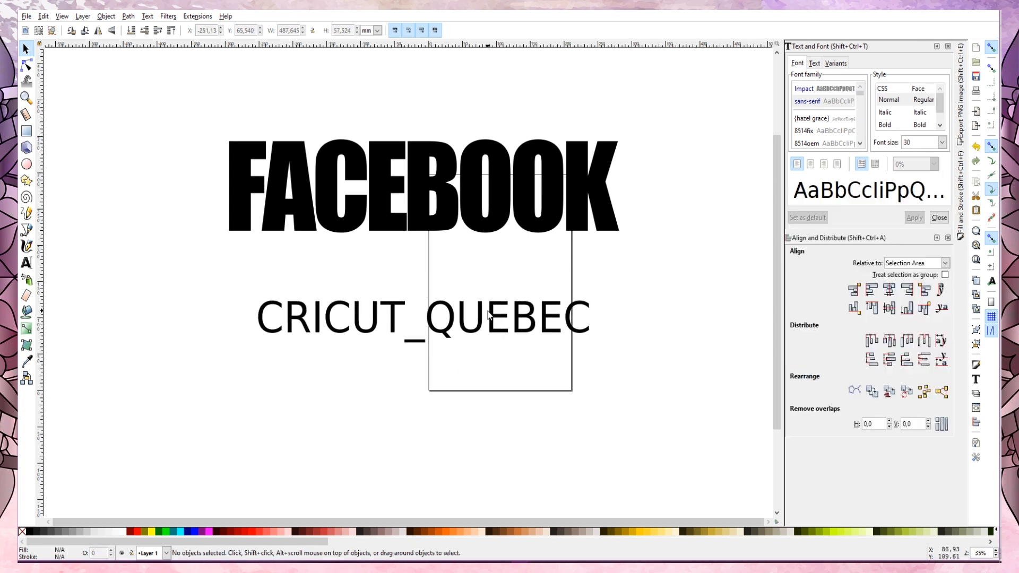
- Try to choose the I Love Glitter font without having the CRICUT_QUEBEC text selected
{"action": "left_click", "coordinate": [813, 95]}
{"action": "type", "text": "IL"}
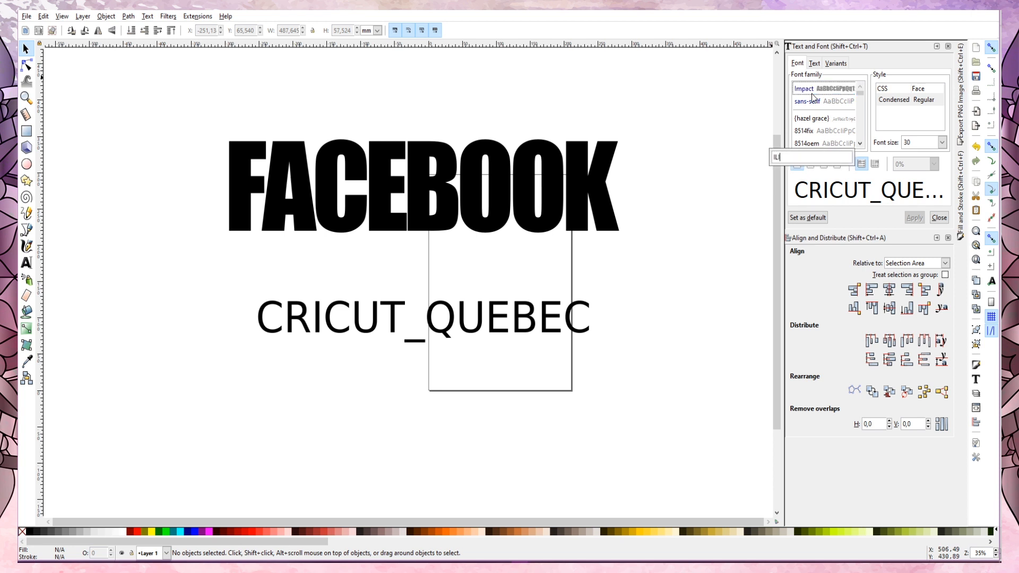
{"action": "key", "text": "BackSpace"}
{"action": "key", "text": "BackSpace"}
{"action": "type", "text": "I li"}
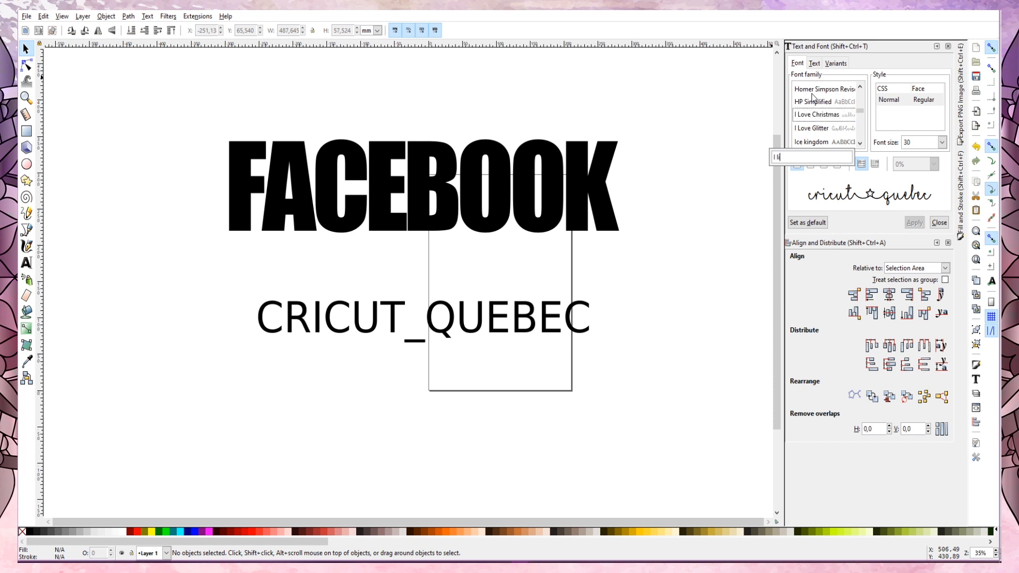
{"action": "left_click", "coordinate": [816, 129]}
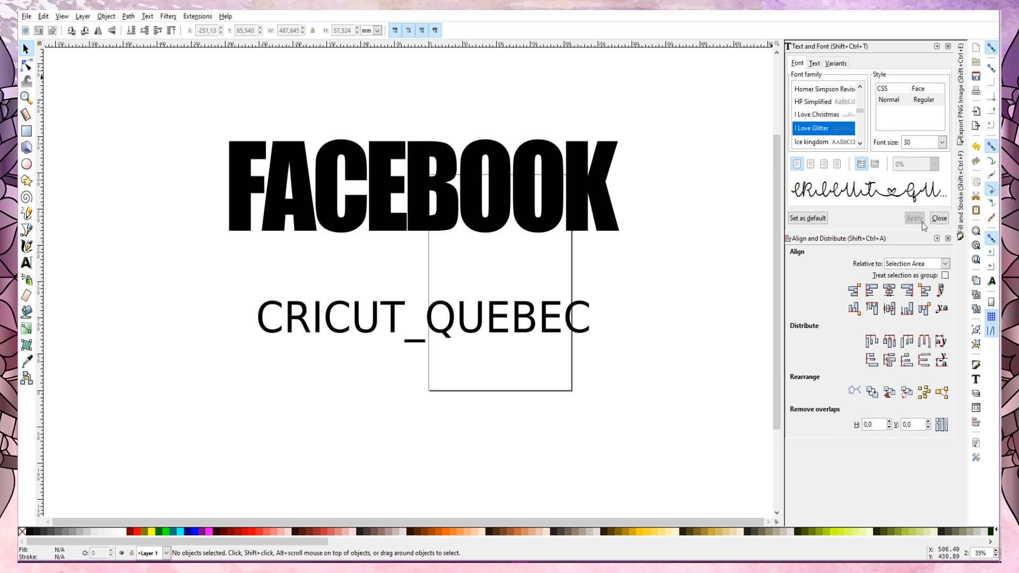
- Select all of the CRICUT_QUEBEC text and apply the I Love Glitter font to it
{"action": "double_click", "coordinate": [297, 320]}
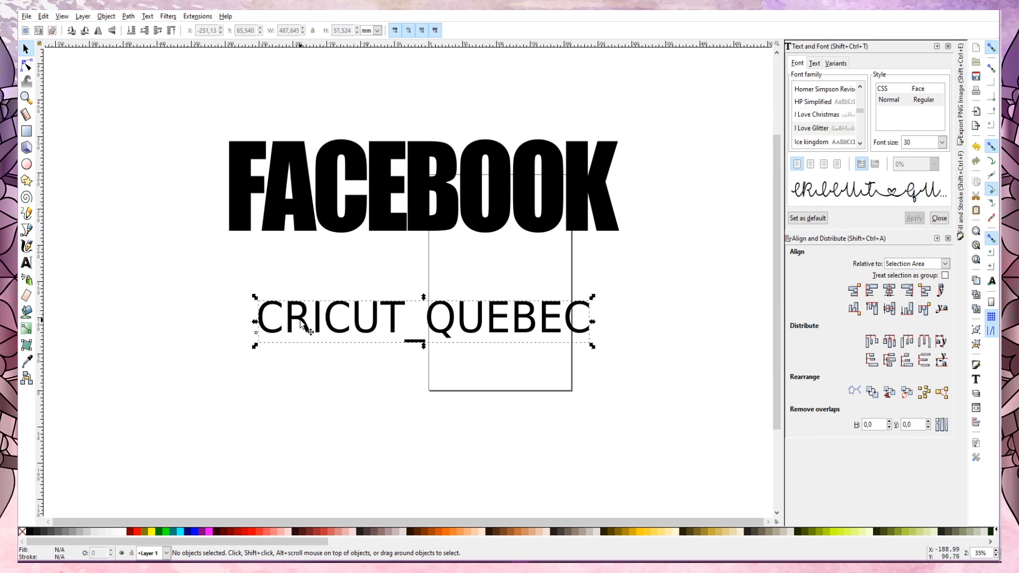
{"action": "left_click_drag", "start_coordinate": [258, 320], "coordinate": [689, 274]}
{"action": "left_click", "coordinate": [808, 102]}
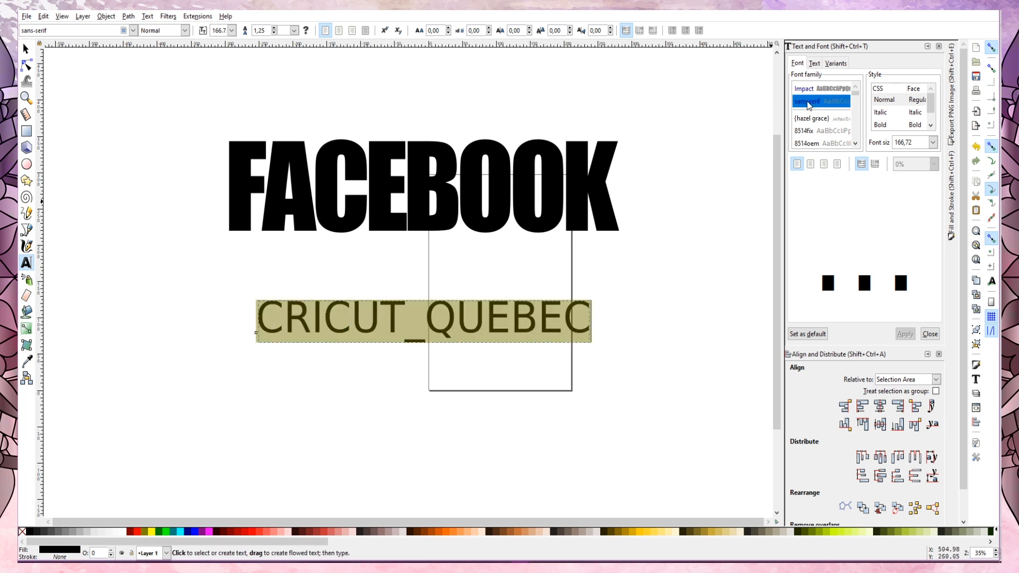
{"action": "type", "text": "i"}
{"action": "key", "text": "Down"}
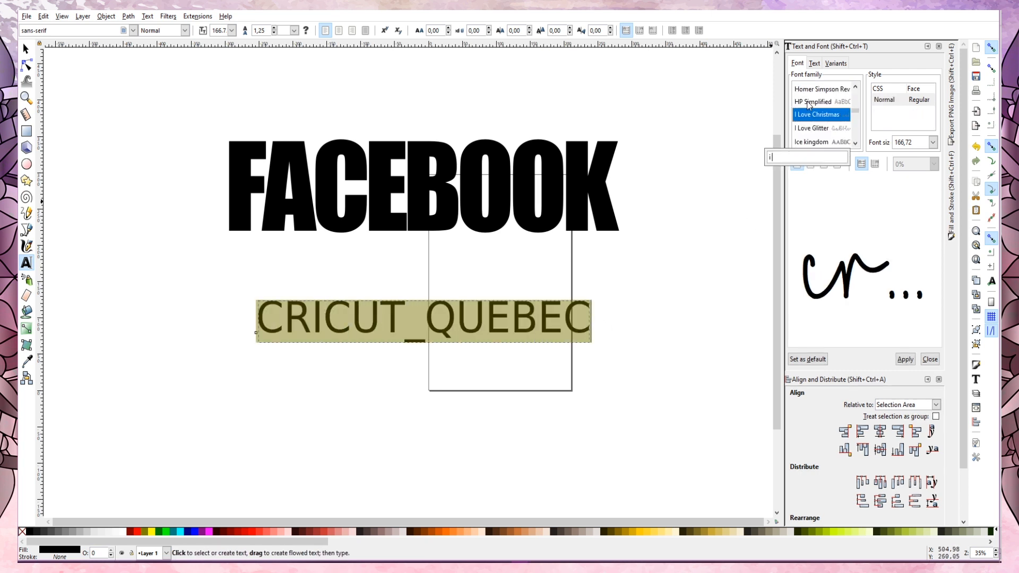
{"action": "type", "text": "lo"}
{"action": "left_click", "coordinate": [816, 130]}
{"action": "left_click", "coordinate": [902, 335]}
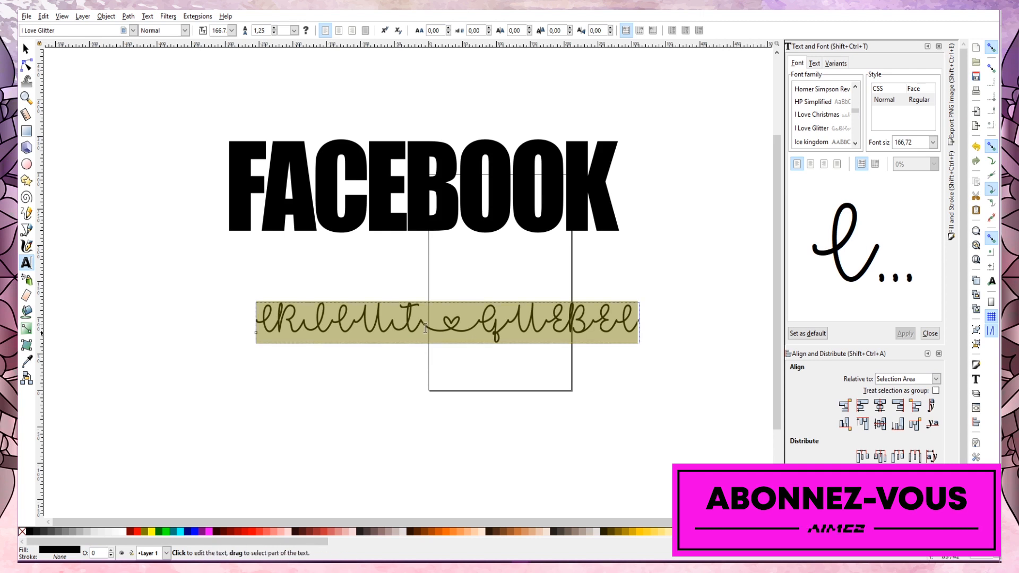
- Replace the whole text with the lowercase version cricut_quebec
{"action": "left_click", "coordinate": [572, 335]}
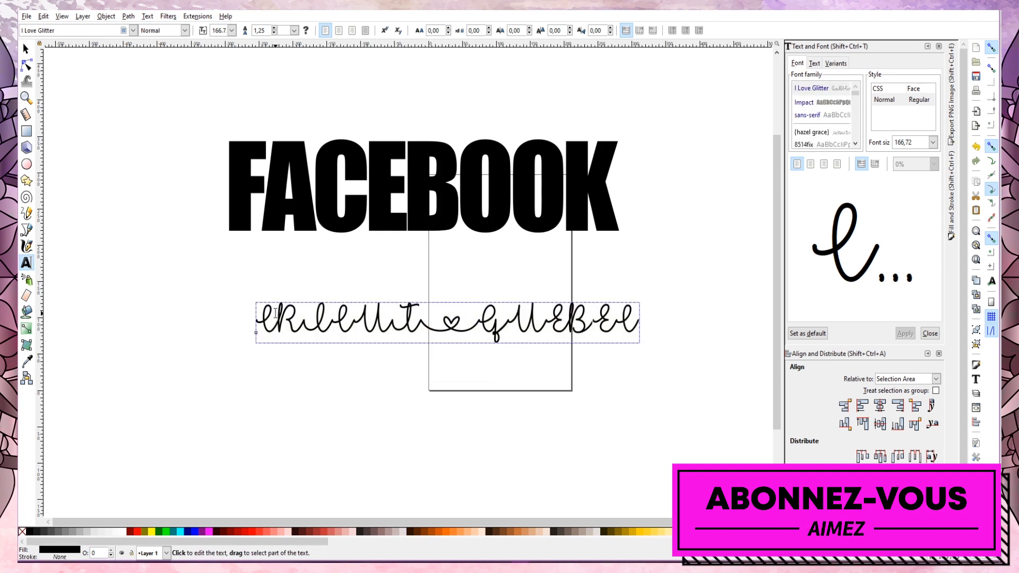
{"action": "key", "text": "ctrl+a"}
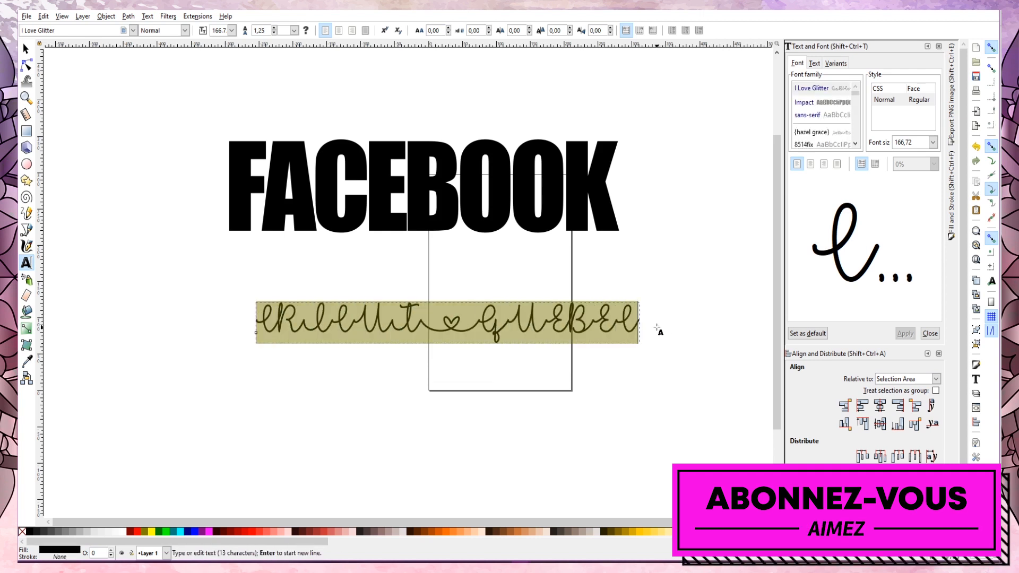
{"action": "type", "text": "cricut"}
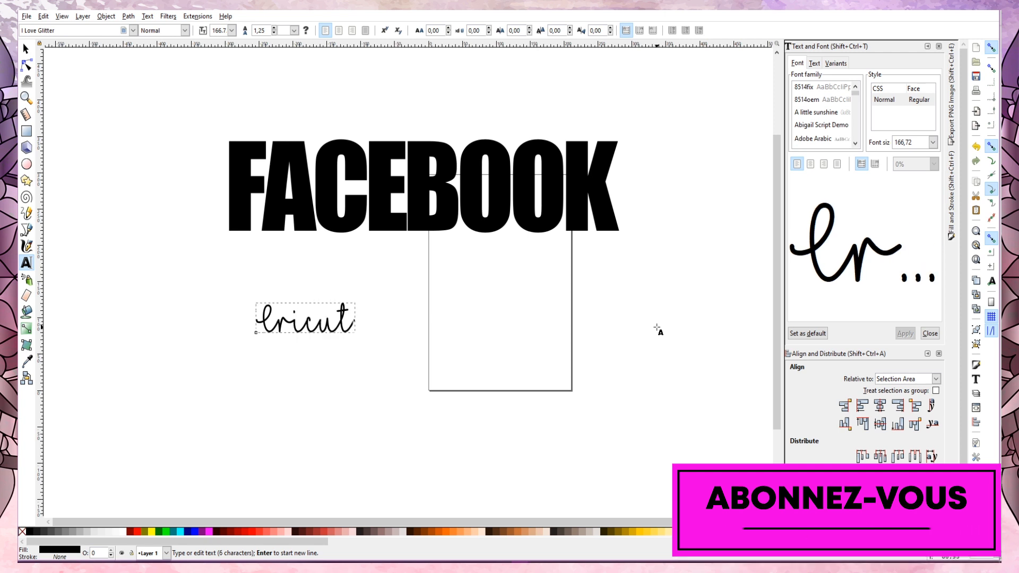
{"action": "type", "text": "_que"}
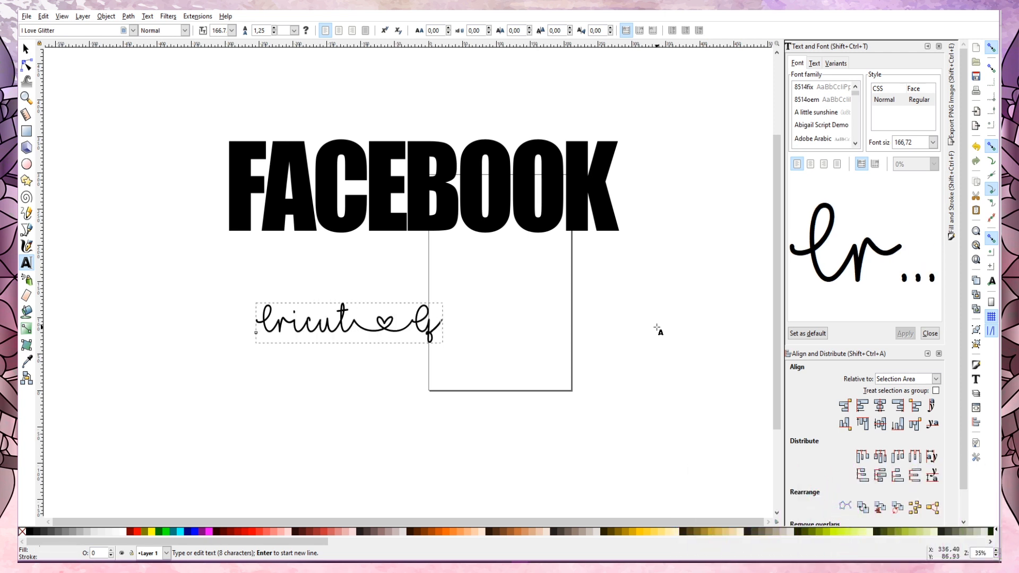
{"action": "type", "text": "bec"}
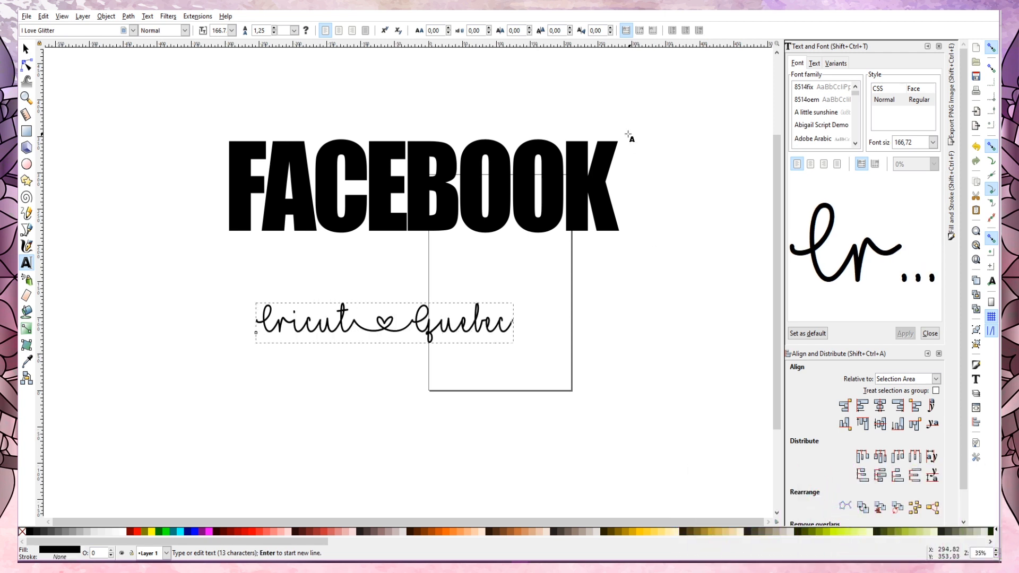
- Move the cricut_quebec text a little to the right and fill it with green
{"action": "left_click", "coordinate": [25, 49]}
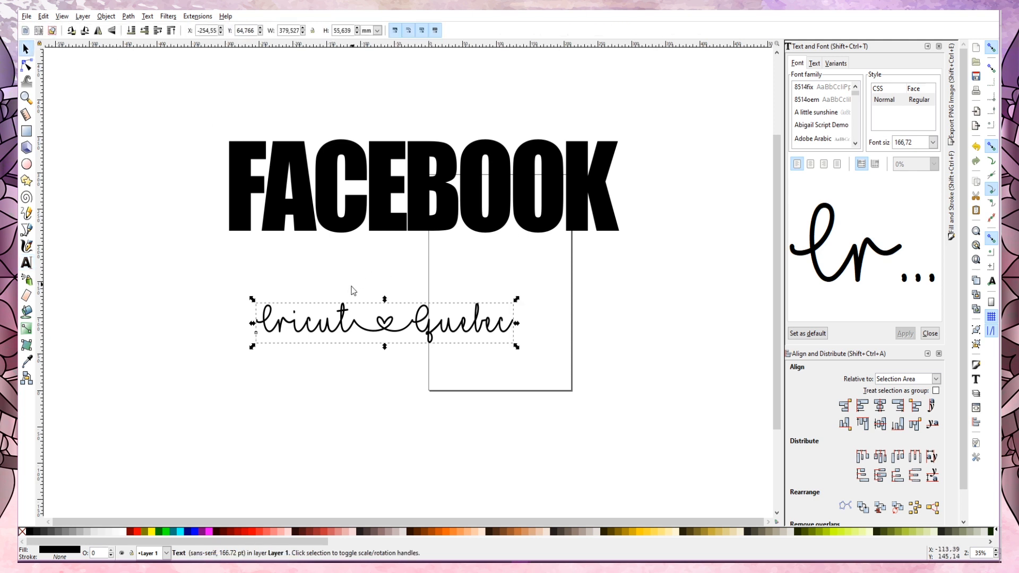
{"action": "left_click_drag", "start_coordinate": [387, 329], "coordinate": [448, 321]}
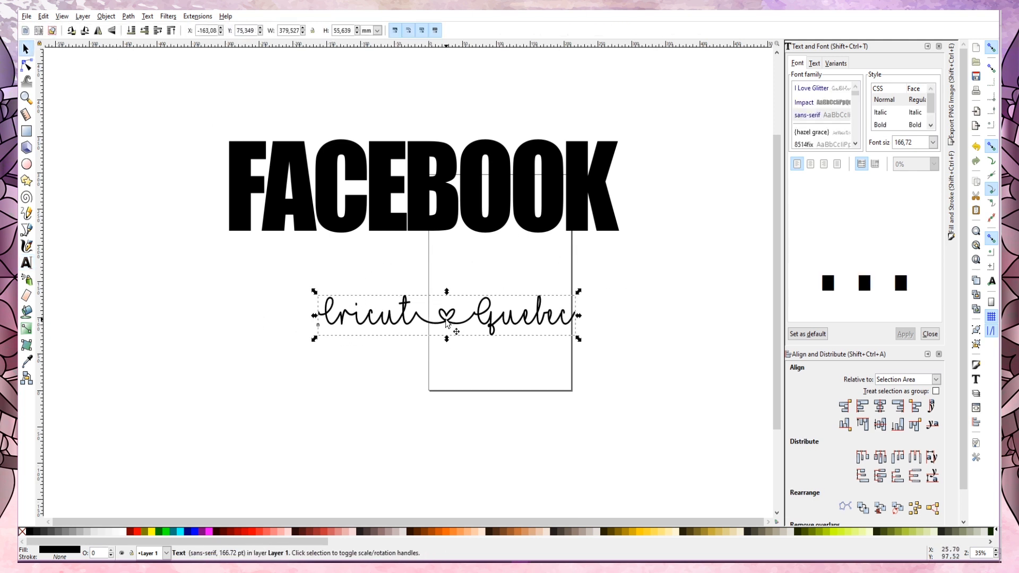
{"action": "left_click", "coordinate": [168, 532]}
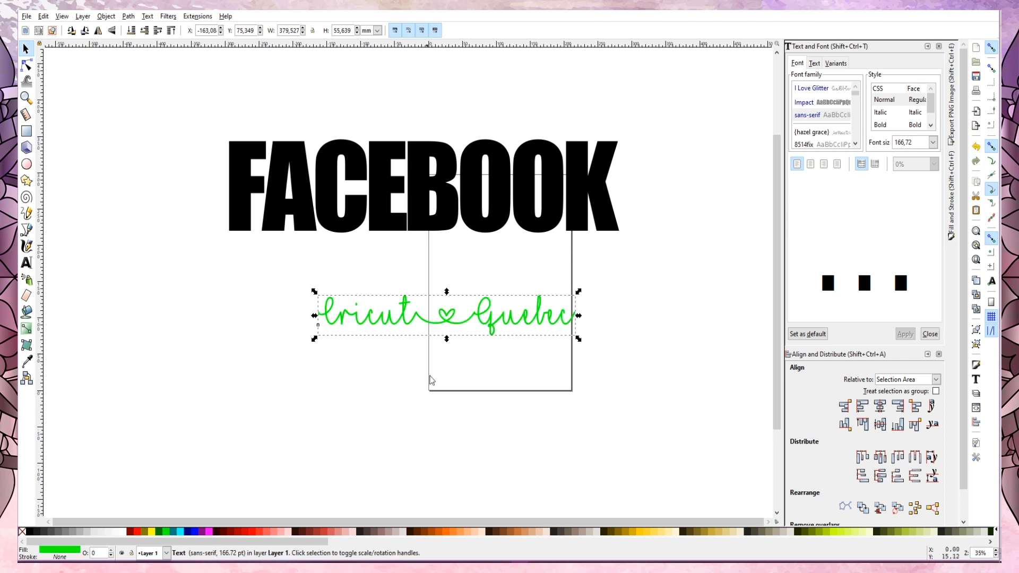
- Place the green text across the middle of the FACEBOOK word and enlarge it to about 637 mm wide
{"action": "left_click_drag", "start_coordinate": [450, 316], "coordinate": [345, 189]}
{"action": "left_click_drag", "start_coordinate": [480, 211], "coordinate": [660, 236]}
{"action": "left_click_drag", "start_coordinate": [480, 196], "coordinate": [479, 184]}
{"action": "left_click", "coordinate": [729, 338]}
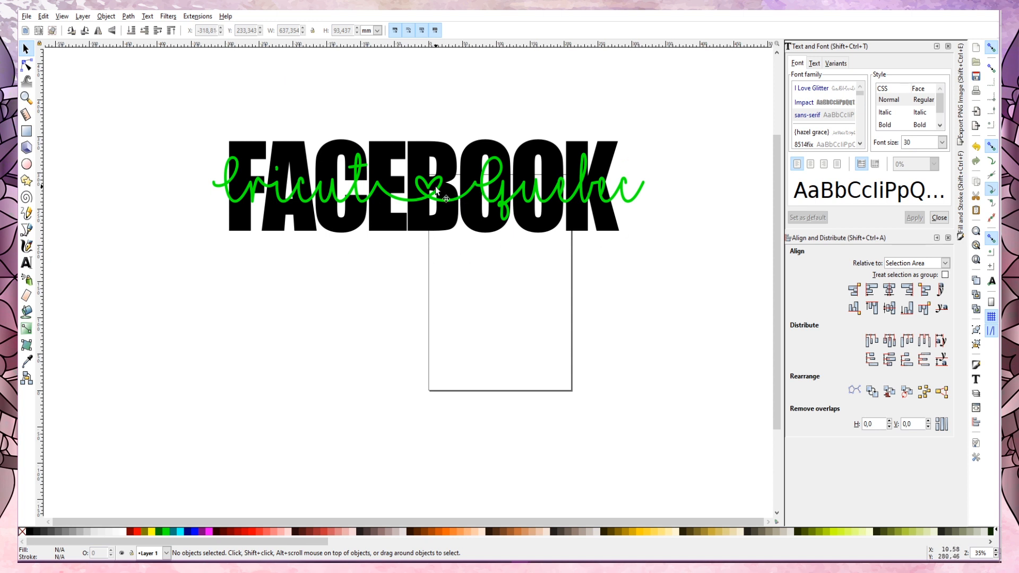
- Move the green text back below the FACEBOOK word and convert it to a path
{"action": "left_click_drag", "start_coordinate": [431, 200], "coordinate": [445, 330]}
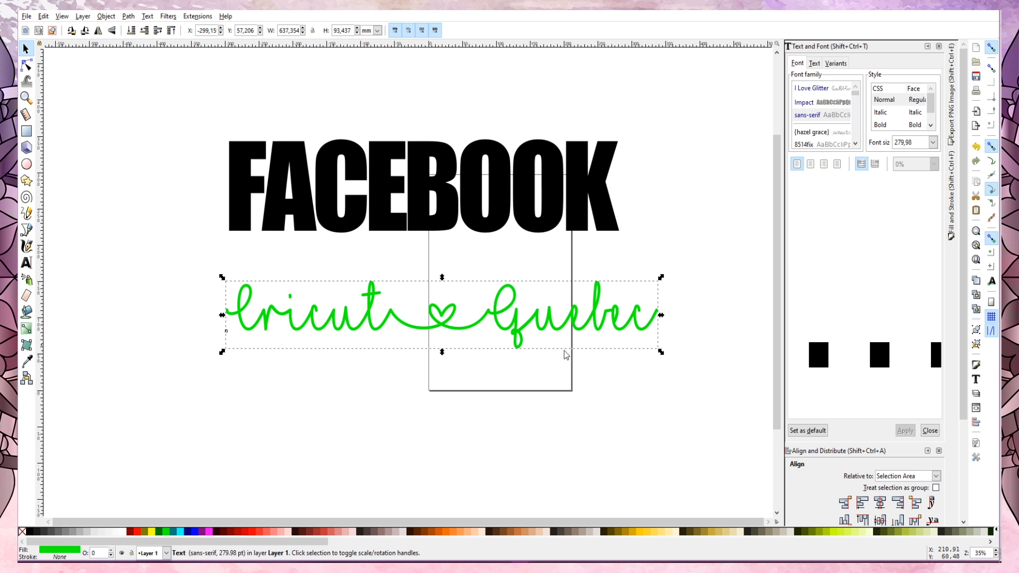
{"action": "left_click", "coordinate": [129, 17]}
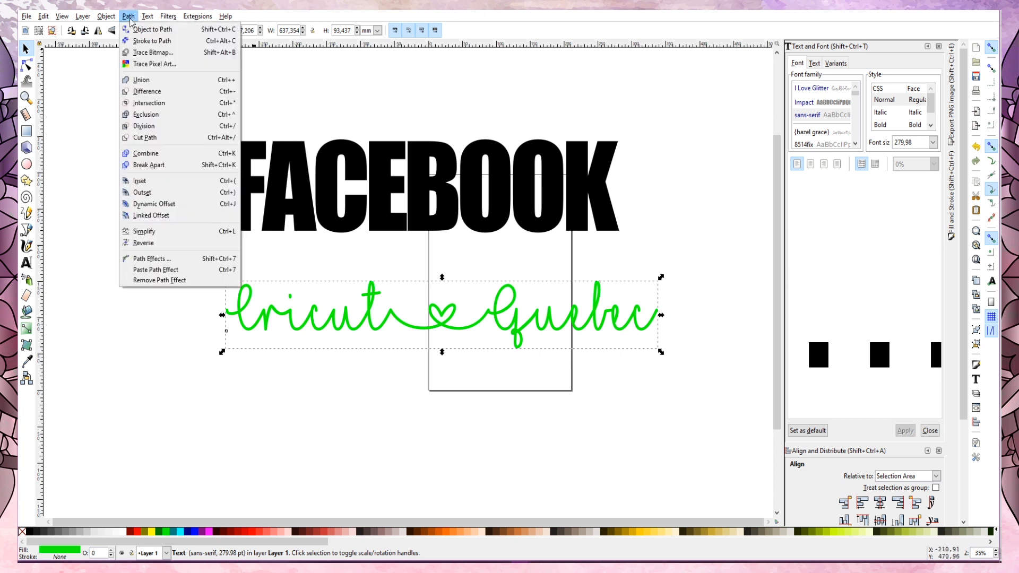
{"action": "left_click", "coordinate": [136, 30]}
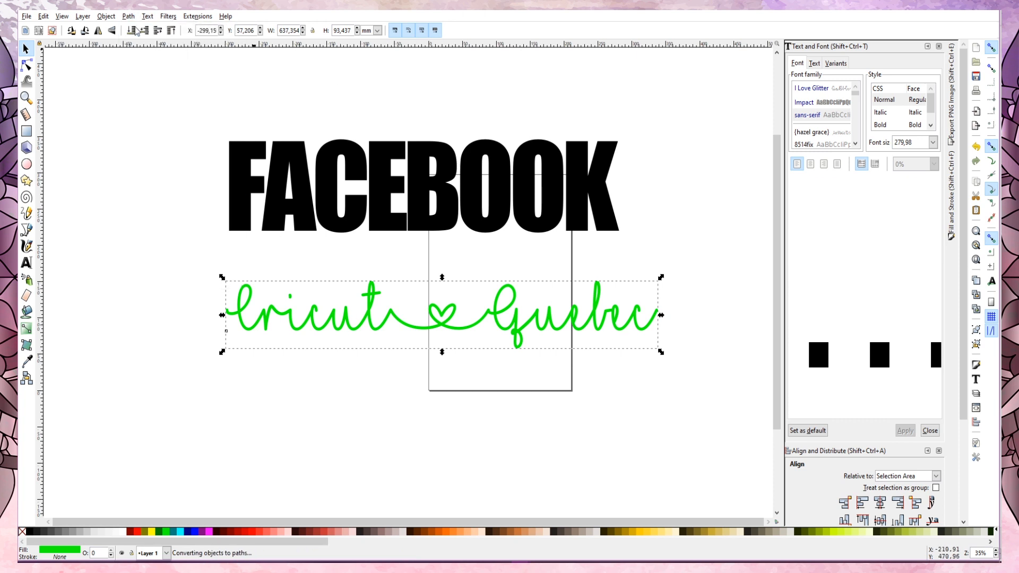
- Ungroup the green script text's letters and merge them into a single path with Union
{"action": "left_click", "coordinate": [106, 16]}
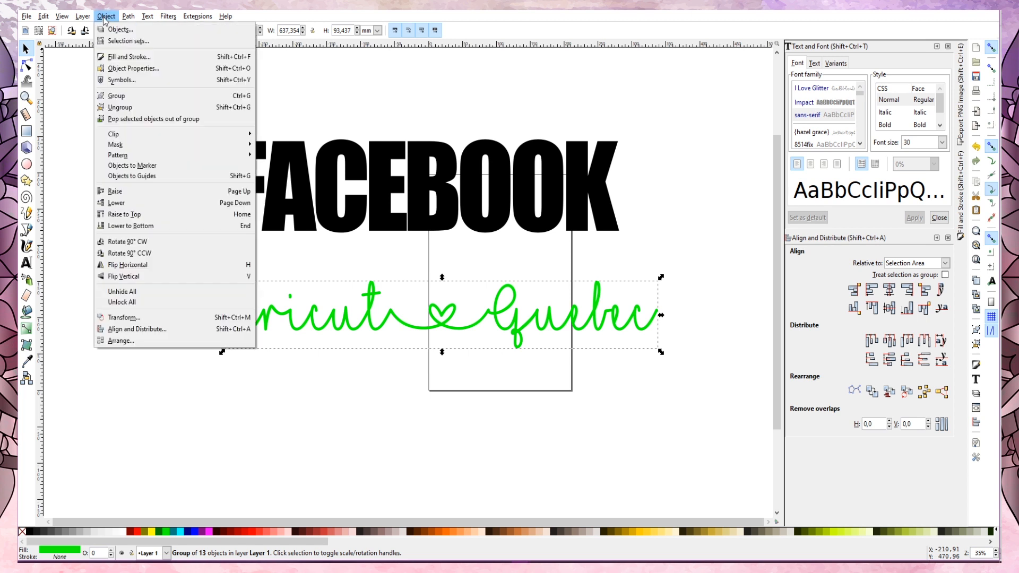
{"action": "left_click", "coordinate": [111, 108]}
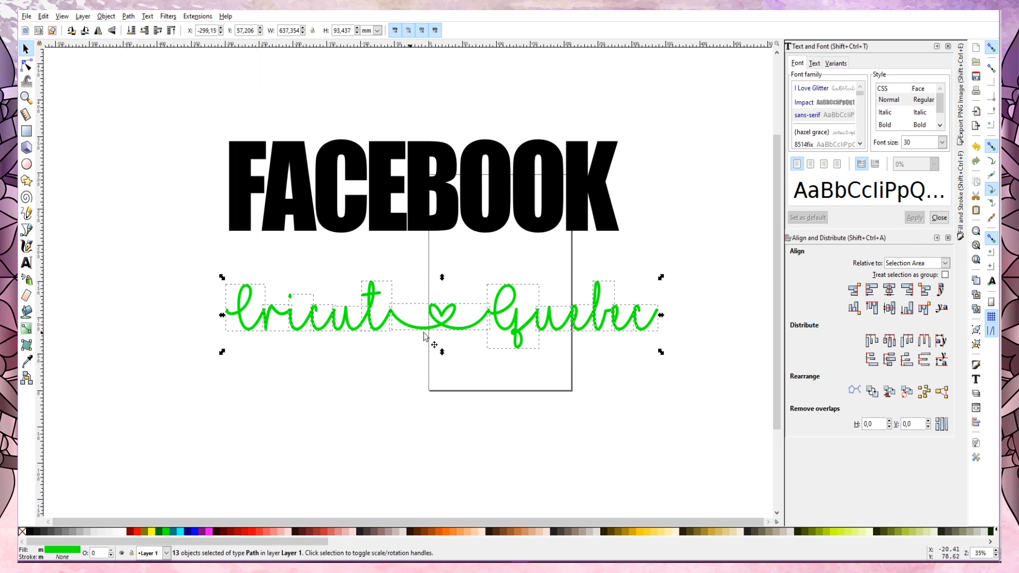
{"action": "left_click", "coordinate": [128, 16]}
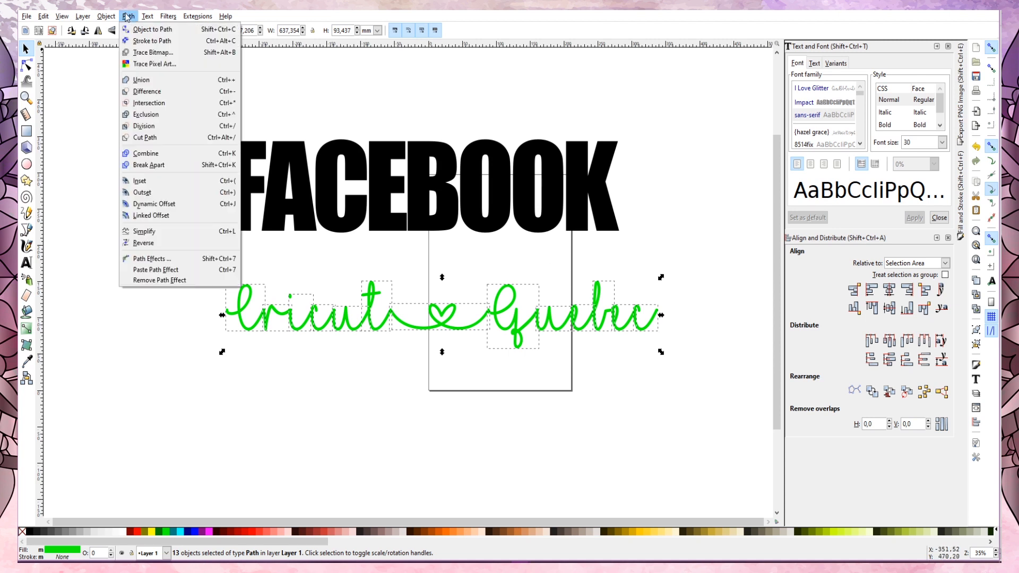
{"action": "left_click", "coordinate": [148, 80]}
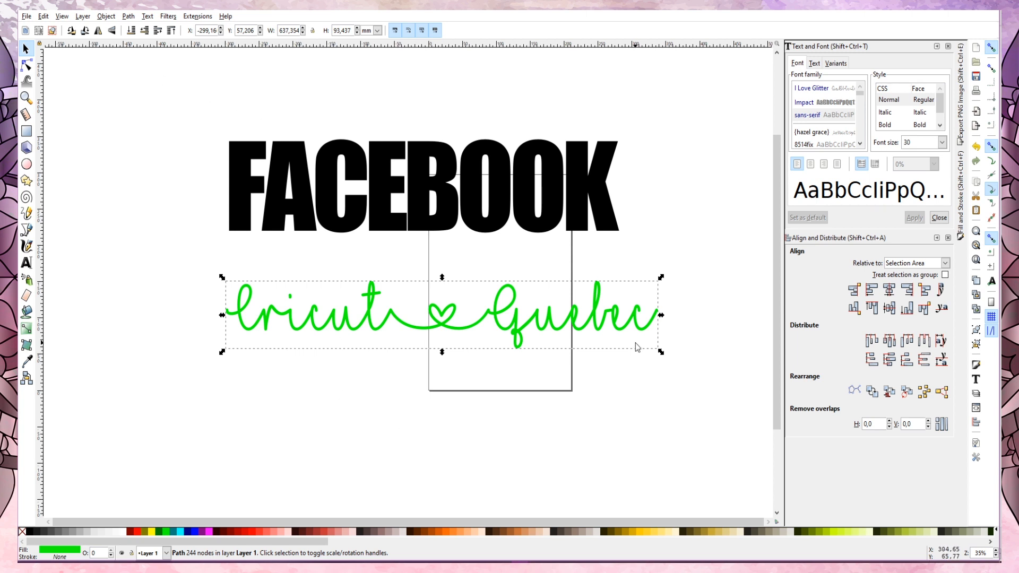
- Create a red linked offset of the green script text, turn snapping off and outset it by about 5.6 pt
{"action": "left_click", "coordinate": [129, 16]}
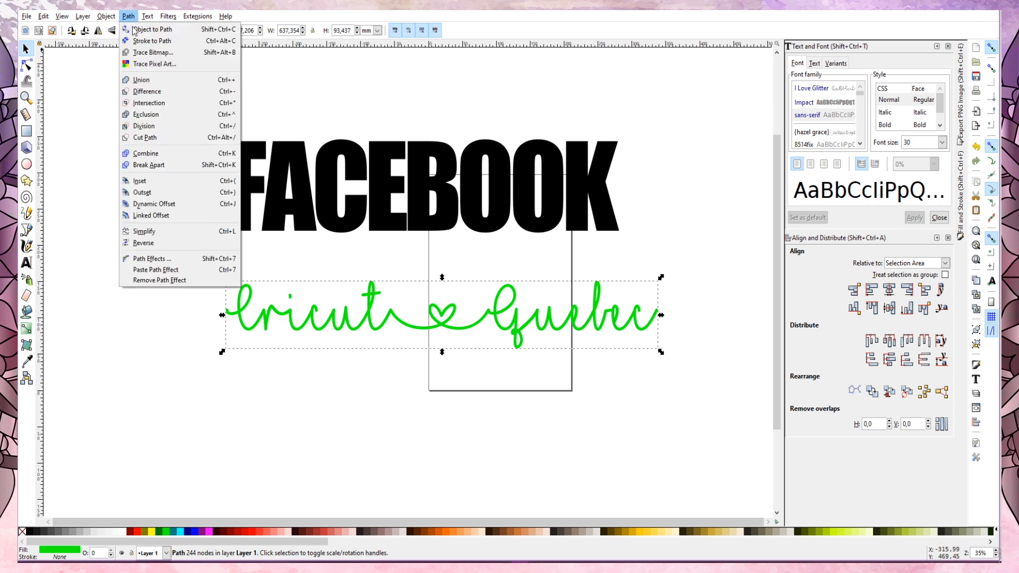
{"action": "left_click", "coordinate": [147, 215]}
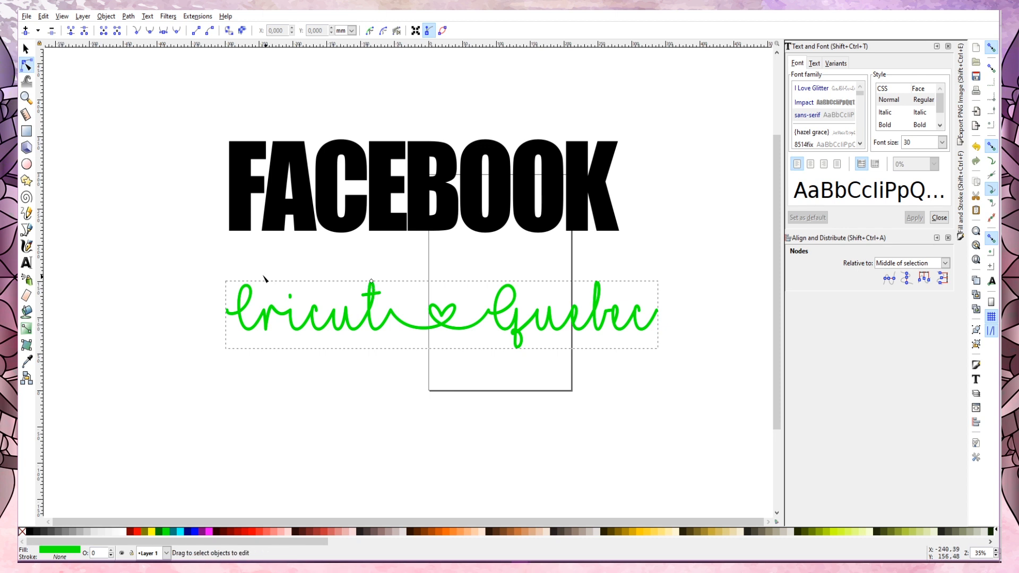
{"action": "left_click", "coordinate": [136, 532]}
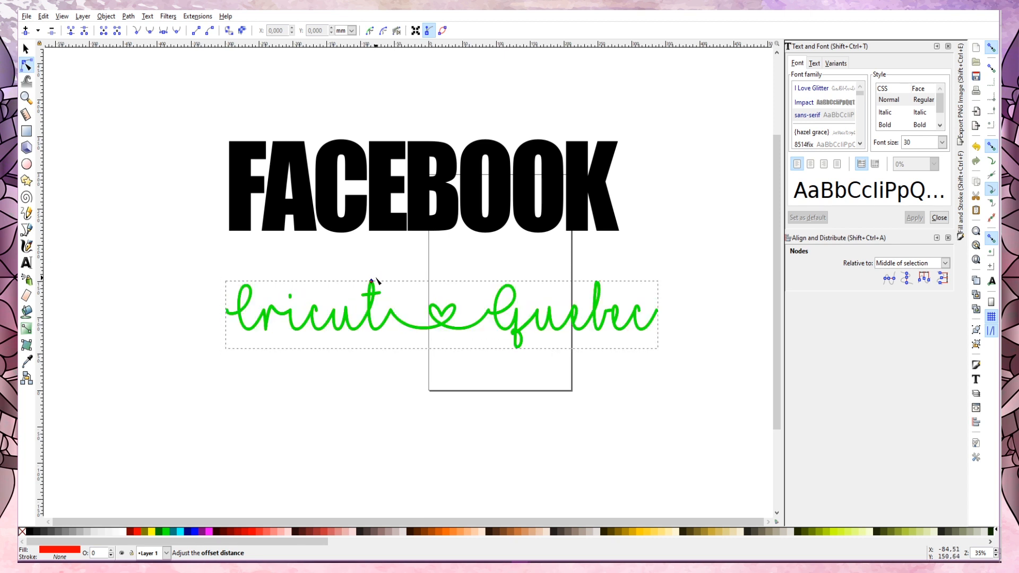
{"action": "mouse_move", "coordinate": [376, 278]}
{"action": "left_mouse_down"}
{"action": "mouse_move", "coordinate": [428, 345]}
{"action": "mouse_move", "coordinate": [341, 314]}
{"action": "mouse_move", "coordinate": [380, 279]}
{"action": "mouse_move", "coordinate": [371, 282]}
{"action": "left_mouse_up"}
{"action": "left_click", "coordinate": [992, 48]}
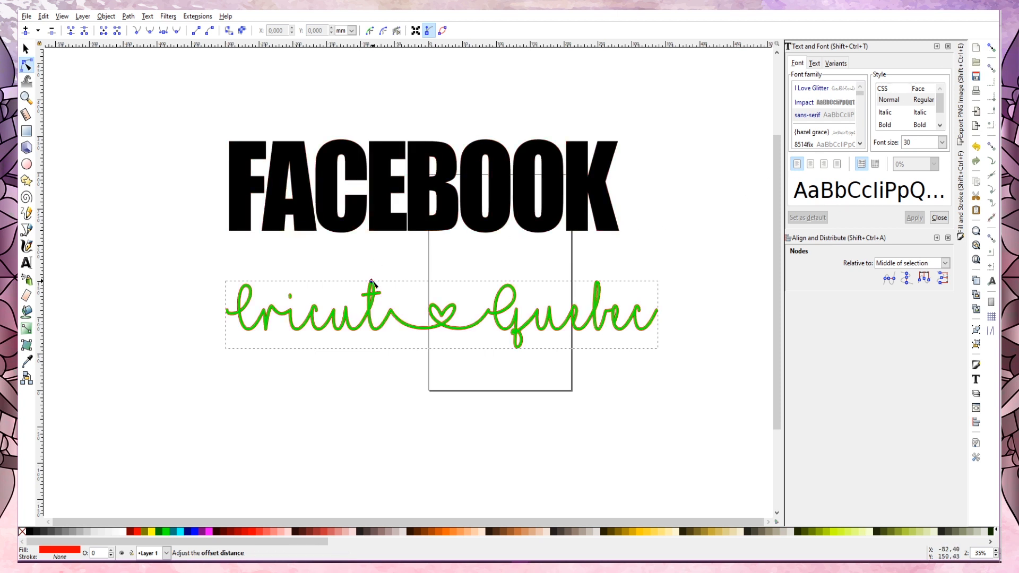
{"action": "left_click_drag", "start_coordinate": [372, 282], "coordinate": [375, 277]}
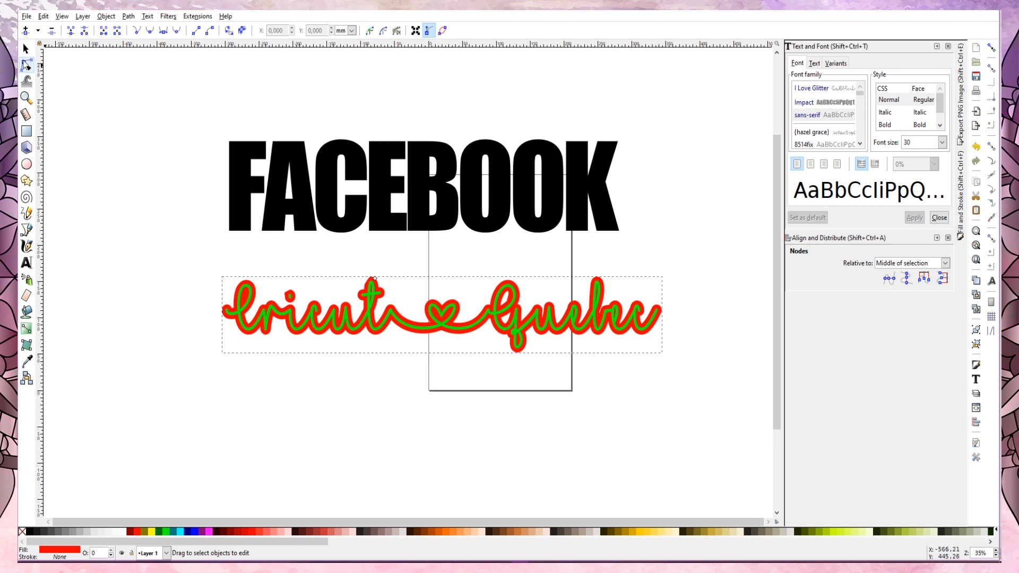
- Separate the green script text from its red offset by moving it below the red shape
{"action": "left_click", "coordinate": [26, 49]}
{"action": "left_click", "coordinate": [462, 419]}
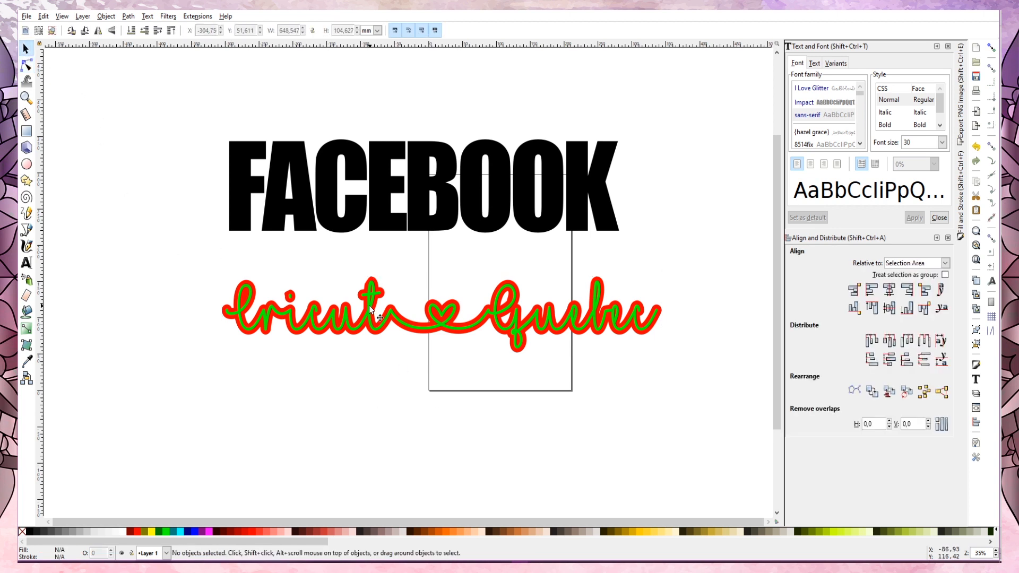
{"action": "left_click", "coordinate": [371, 308]}
{"action": "left_click_drag", "start_coordinate": [371, 308], "coordinate": [359, 412]}
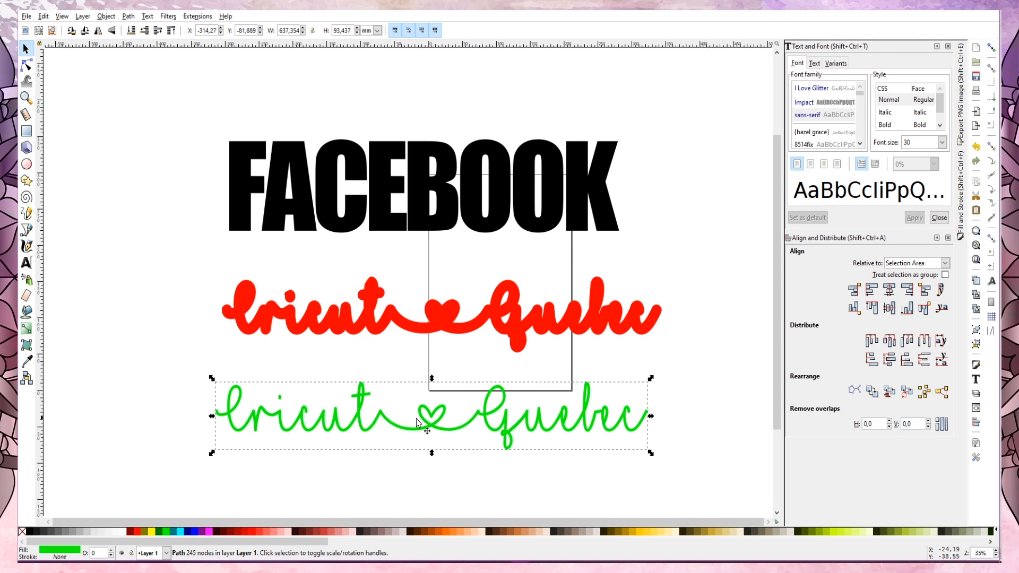
- Convert the red linked offset to a regular path
{"action": "left_click_drag", "start_coordinate": [200, 255], "coordinate": [658, 352]}
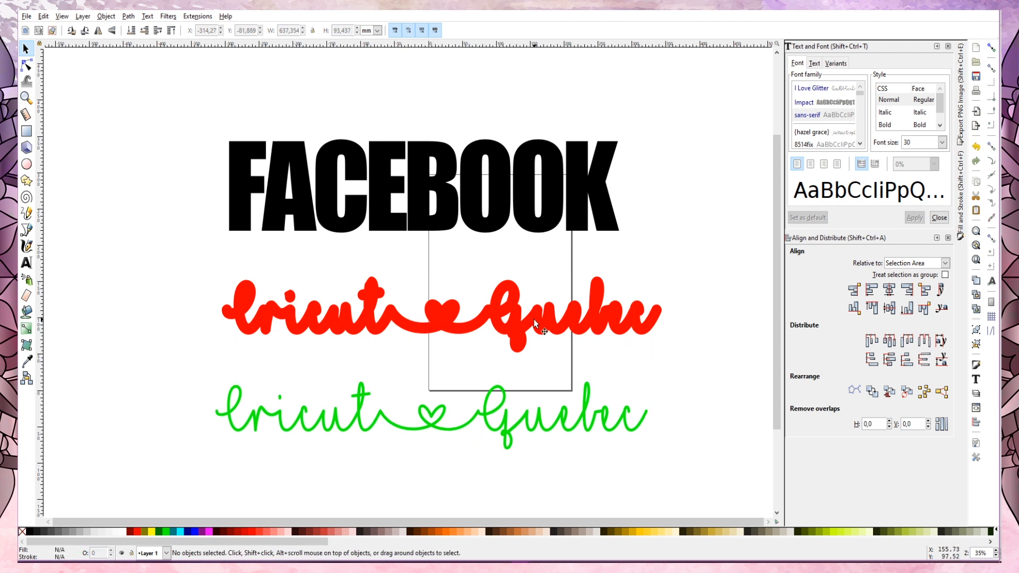
{"action": "left_click", "coordinate": [533, 320]}
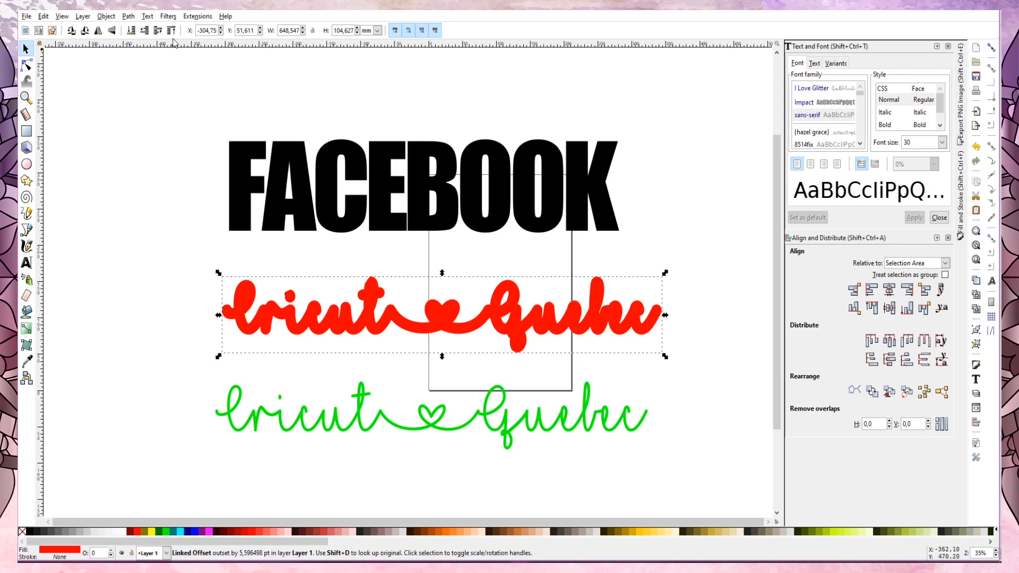
{"action": "left_click", "coordinate": [131, 17]}
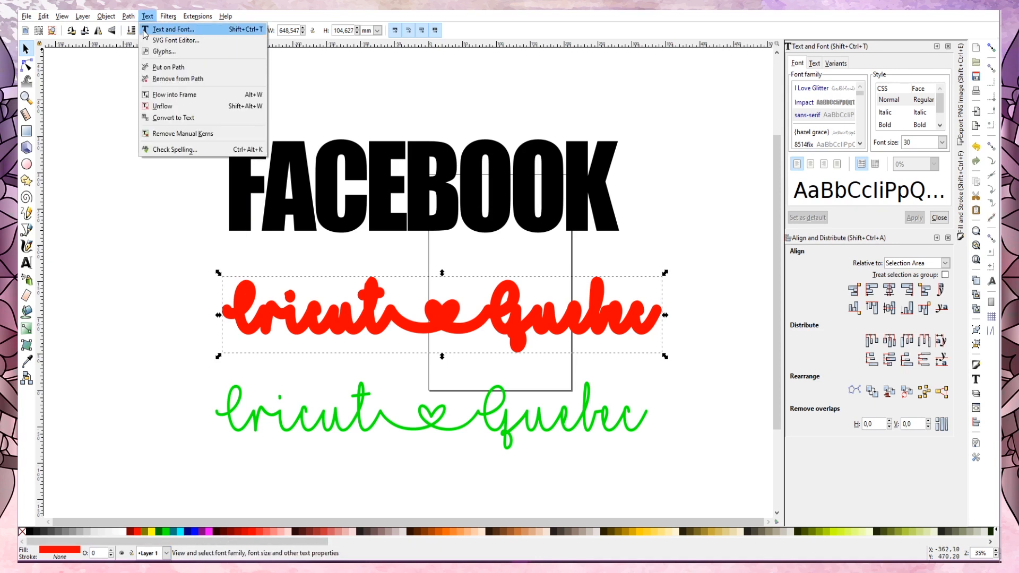
{"action": "left_click", "coordinate": [131, 35]}
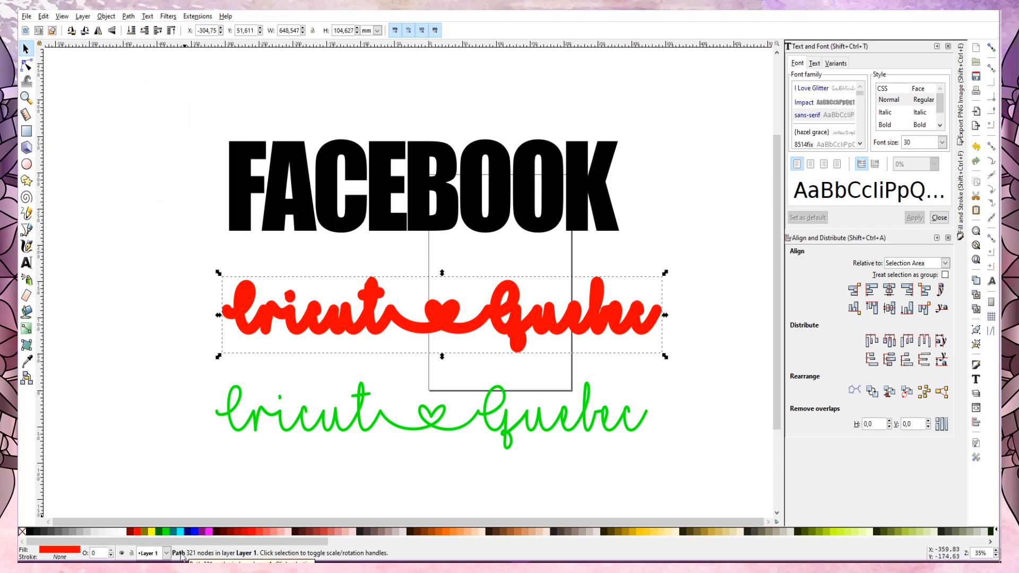
- Place the red offset shape across the middle of the FACEBOOK word and subtract it from the word with Difference
{"action": "left_click_drag", "start_coordinate": [447, 316], "coordinate": [436, 189]}
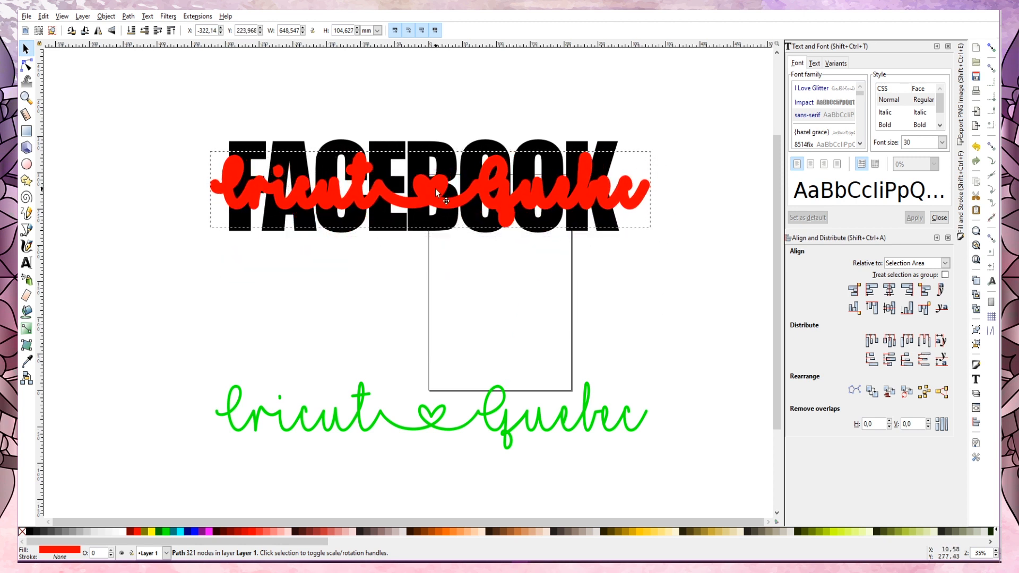
{"action": "left_click", "coordinate": [431, 286]}
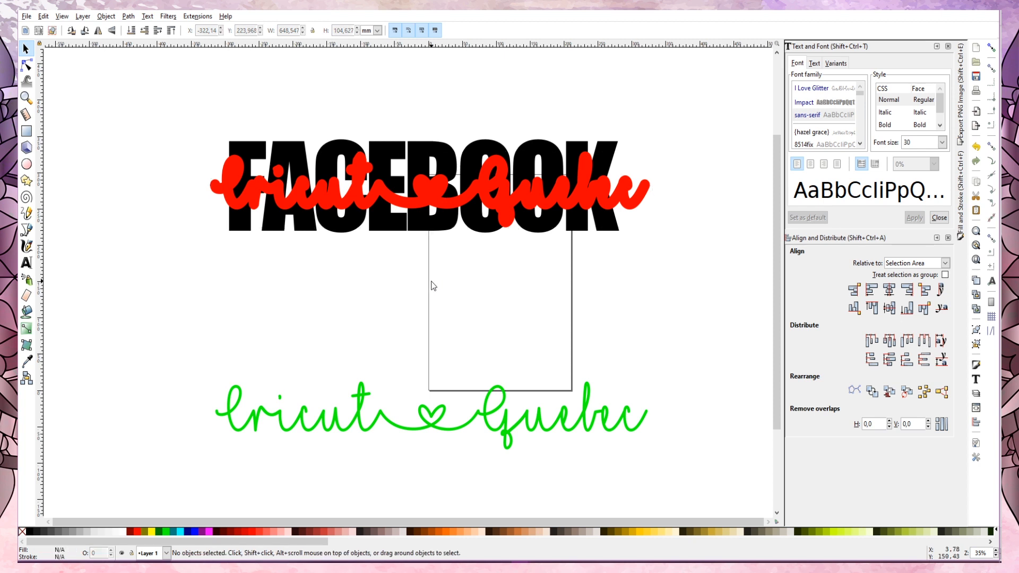
{"action": "left_click_drag", "start_coordinate": [170, 101], "coordinate": [681, 276]}
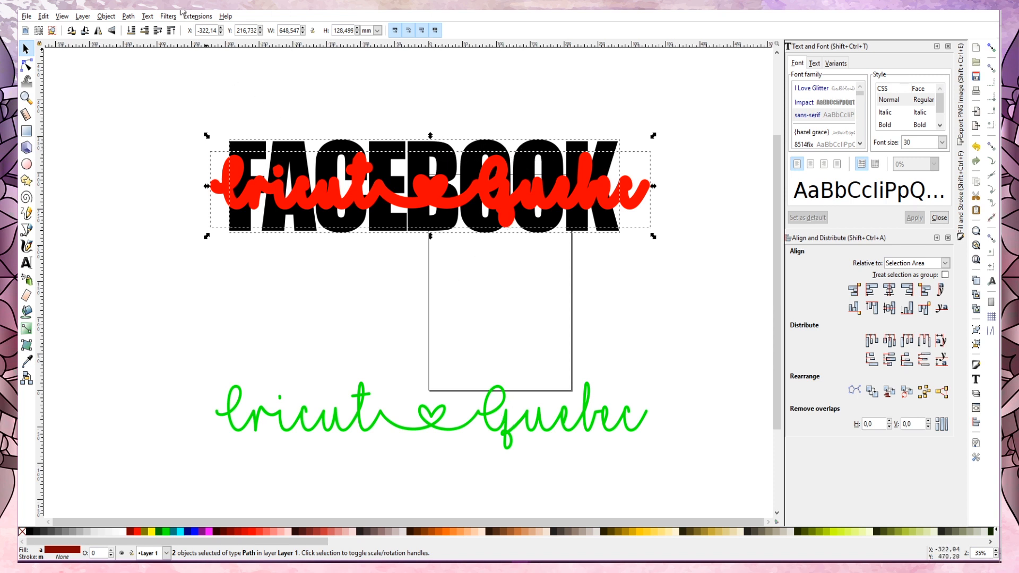
{"action": "left_click", "coordinate": [129, 16]}
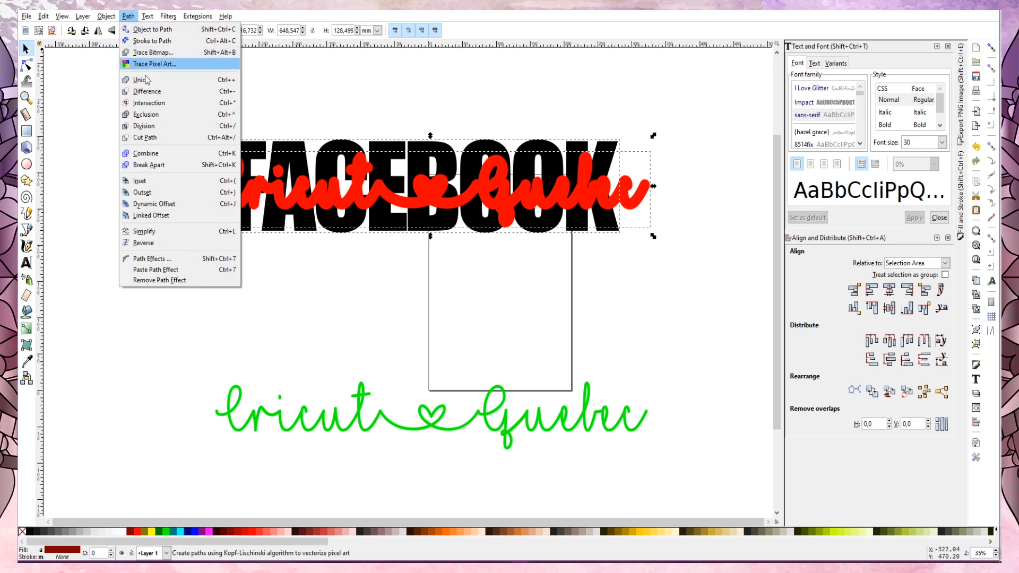
{"action": "left_click", "coordinate": [175, 95]}
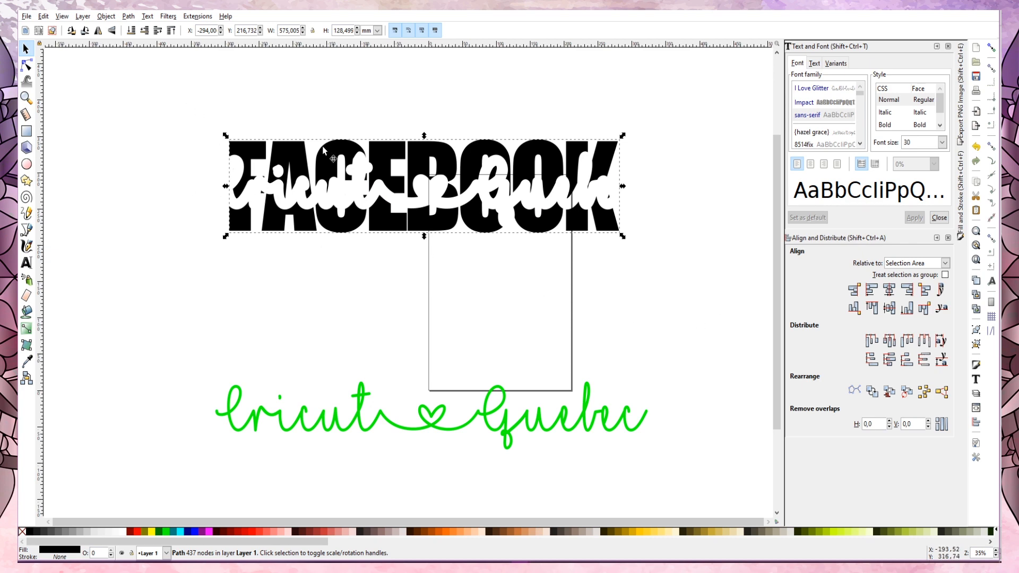
- Fit the green script text into the cutout across the FACEBOOK word
{"action": "left_click", "coordinate": [434, 432]}
{"action": "left_click_drag", "start_coordinate": [434, 431], "coordinate": [432, 198]}
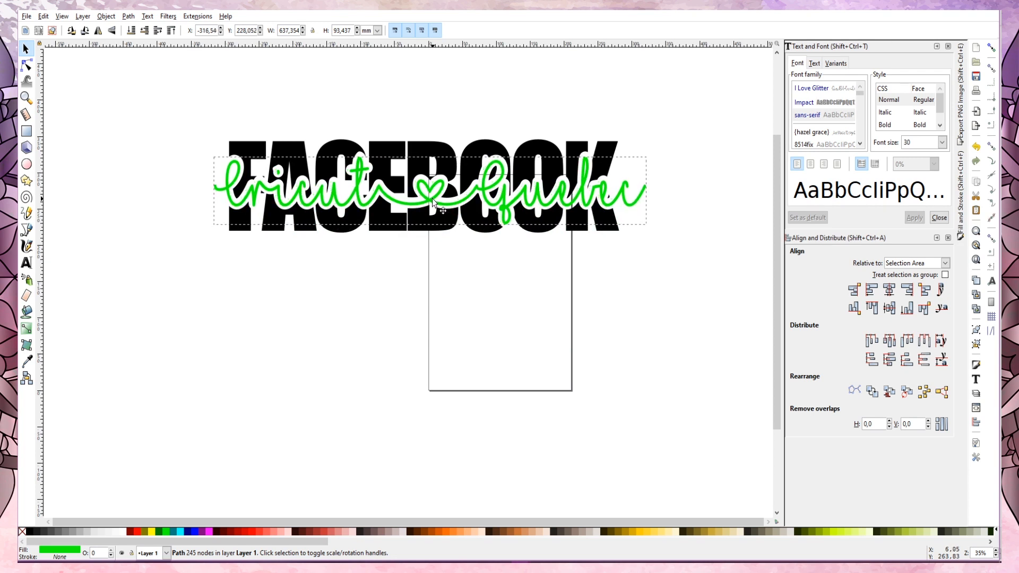
{"action": "left_click", "coordinate": [657, 407]}
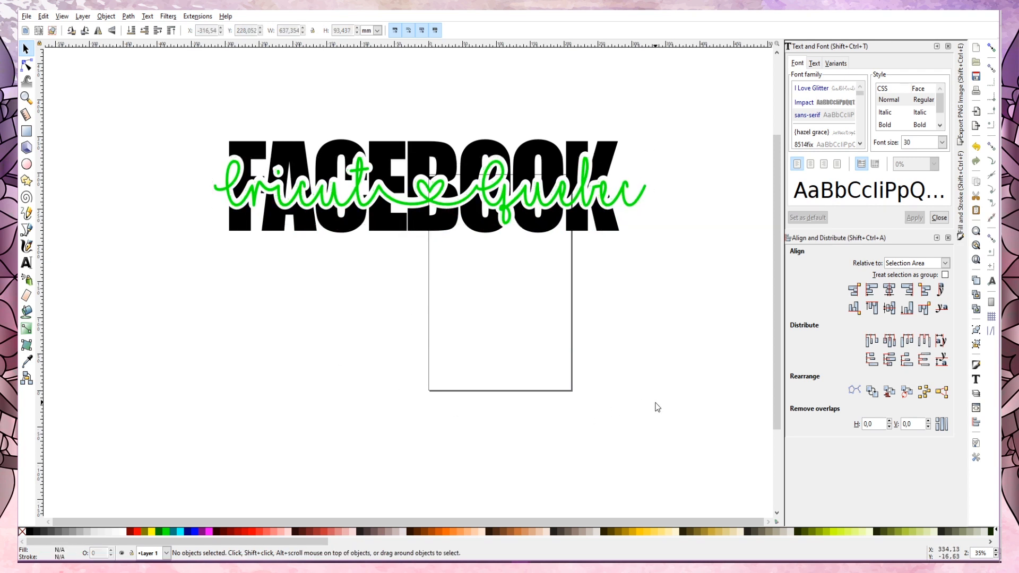
- Group the cut FACEBOOK word with the green script text and shift the group slightly down and to the right
{"action": "left_click_drag", "start_coordinate": [196, 116], "coordinate": [666, 281]}
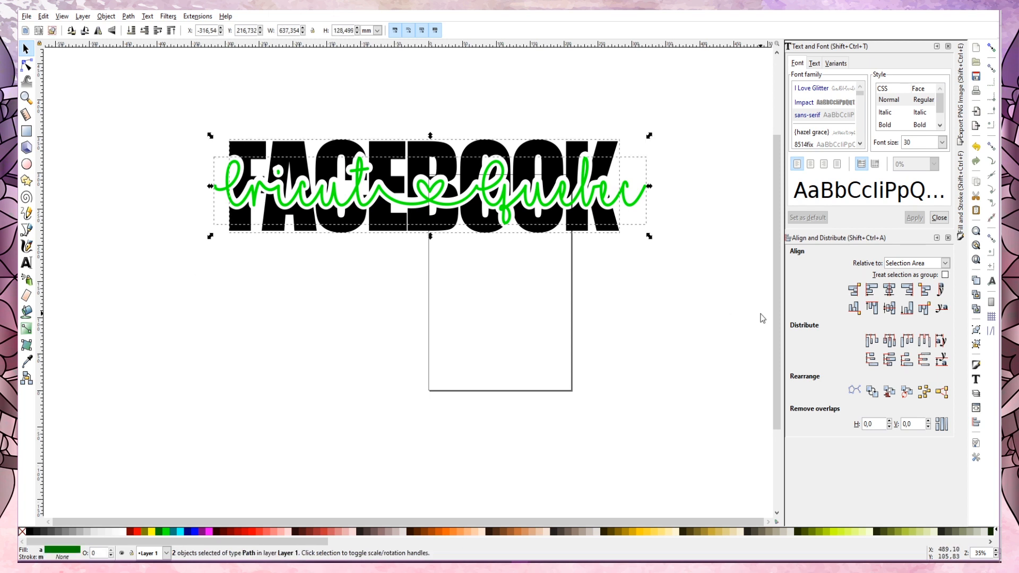
{"action": "left_click", "coordinate": [106, 16]}
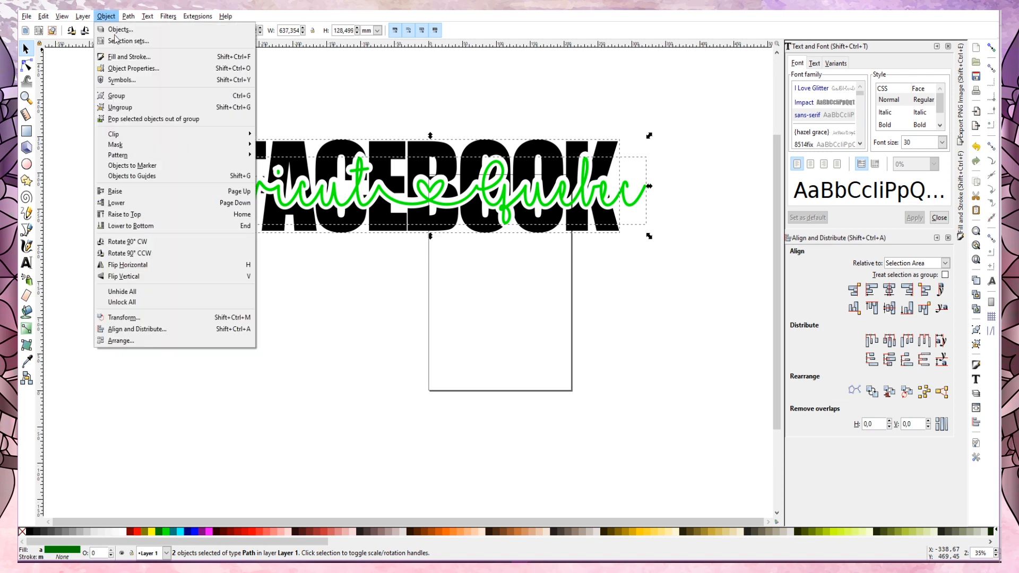
{"action": "left_click", "coordinate": [125, 99]}
{"action": "mouse_move", "coordinate": [425, 184]}
{"action": "left_mouse_down"}
{"action": "mouse_move", "coordinate": [406, 335]}
{"action": "mouse_move", "coordinate": [430, 197]}
{"action": "mouse_move", "coordinate": [444, 202]}
{"action": "mouse_move", "coordinate": [431, 200]}
{"action": "left_mouse_up"}
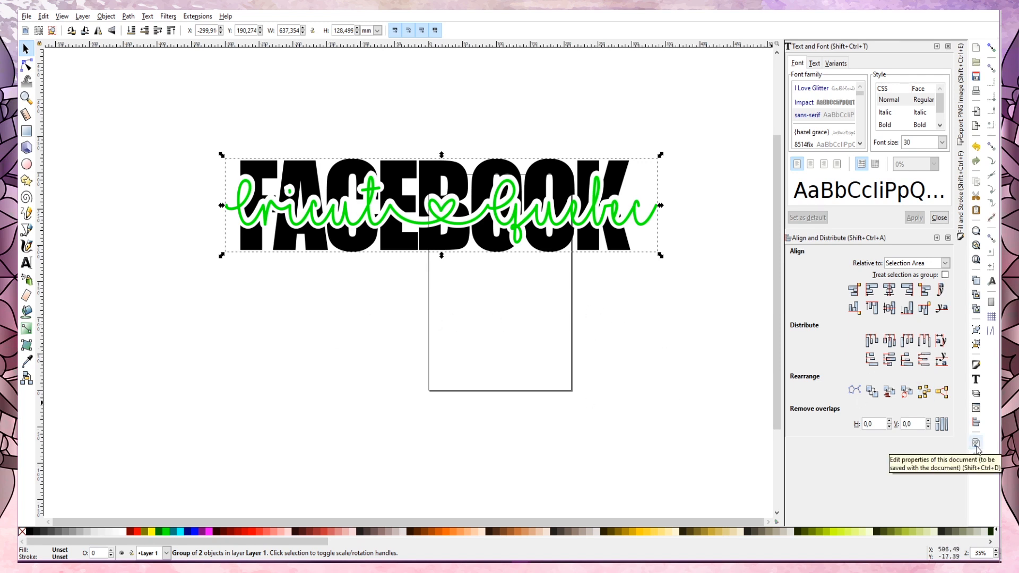
- Resize the page to the grouped design with zero margins in the document properties
{"action": "left_click", "coordinate": [976, 444]}
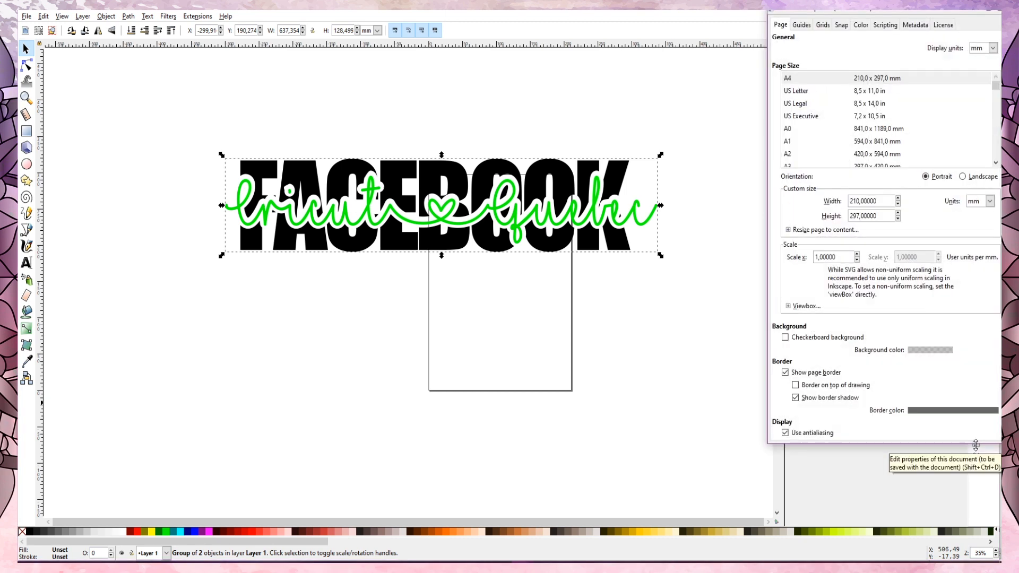
{"action": "left_click", "coordinate": [790, 230]}
{"action": "left_click", "coordinate": [885, 240]}
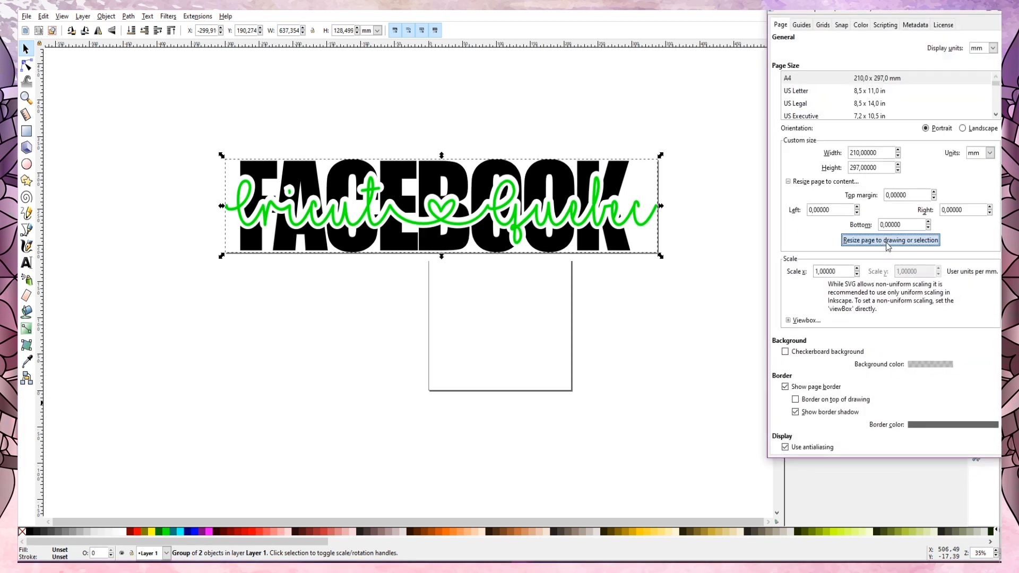
{"action": "left_click", "coordinate": [552, 283]}
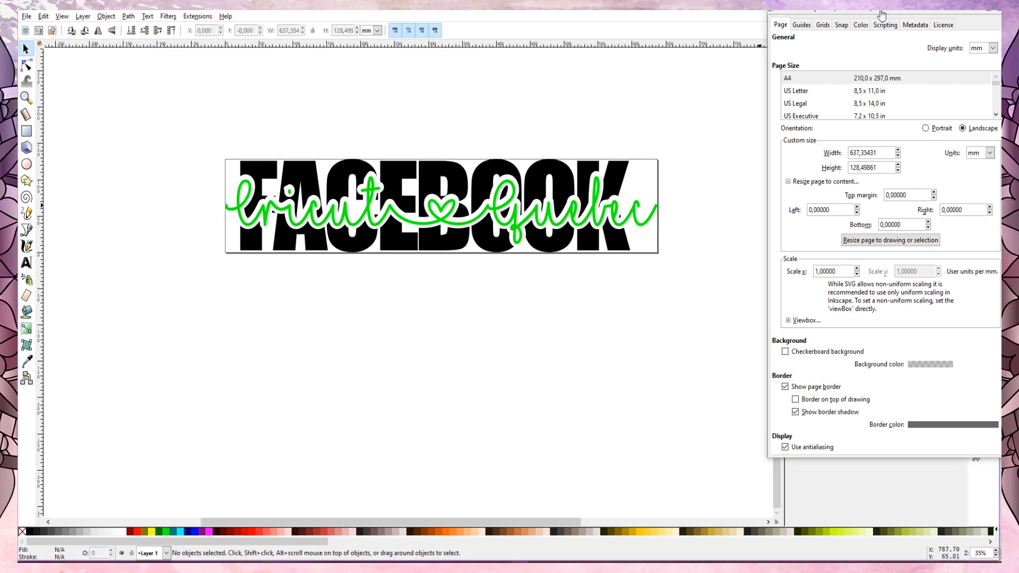
{"action": "left_click", "coordinate": [990, 7]}
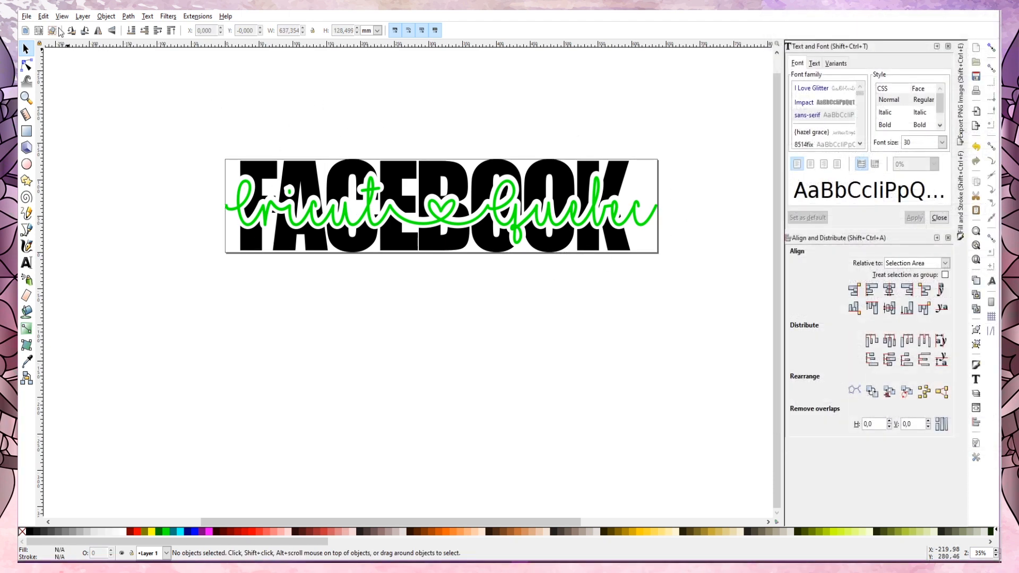
- Save the design as a Plain SVG file named Facebook in the Cricut folder
{"action": "left_click", "coordinate": [26, 17]}
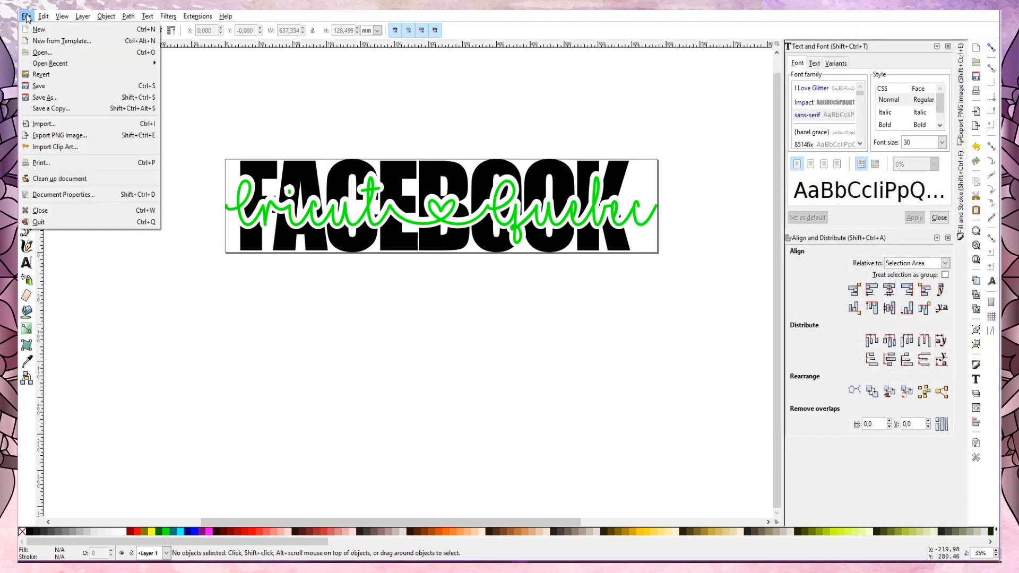
{"action": "left_click", "coordinate": [53, 101]}
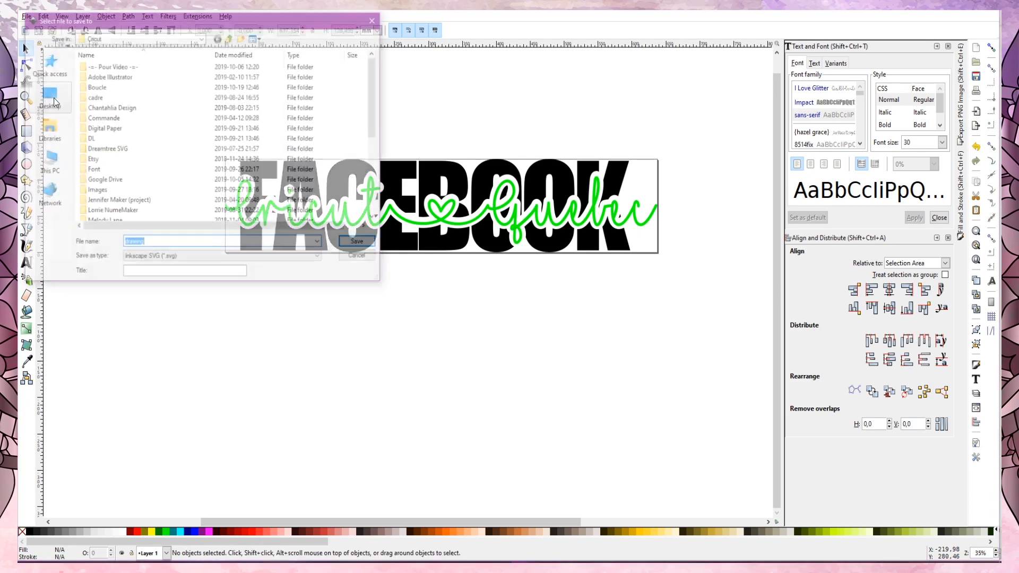
{"action": "left_click", "coordinate": [195, 260]}
{"action": "left_click", "coordinate": [175, 274]}
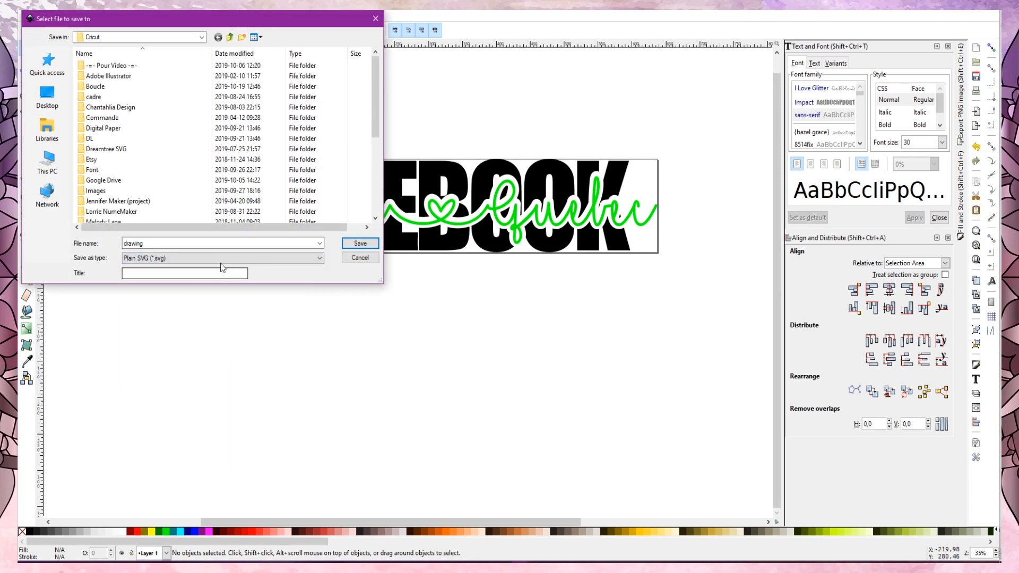
{"action": "double_click", "coordinate": [159, 241]}
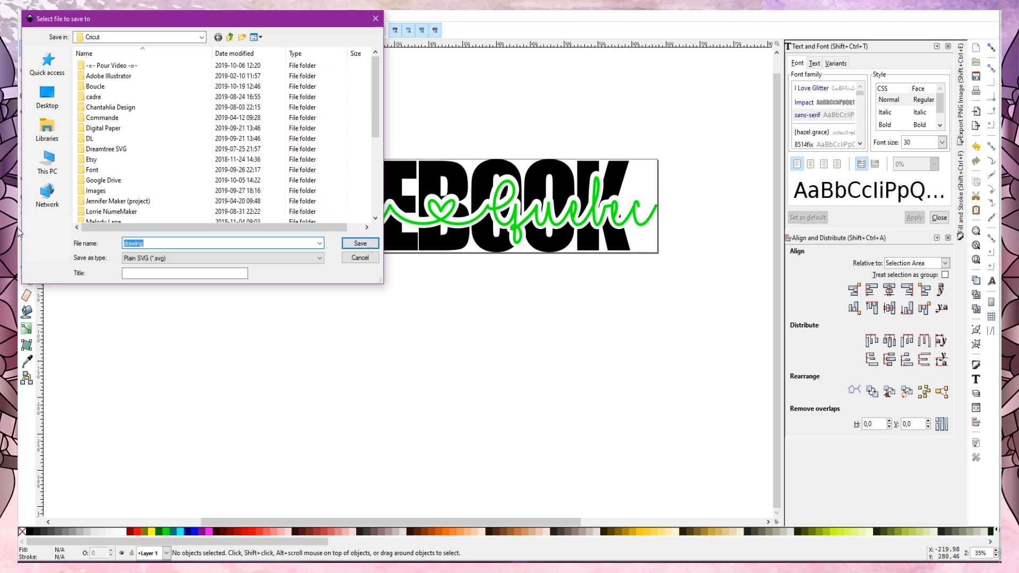
{"action": "type", "text": "Facebook"}
{"action": "key", "text": "Return"}
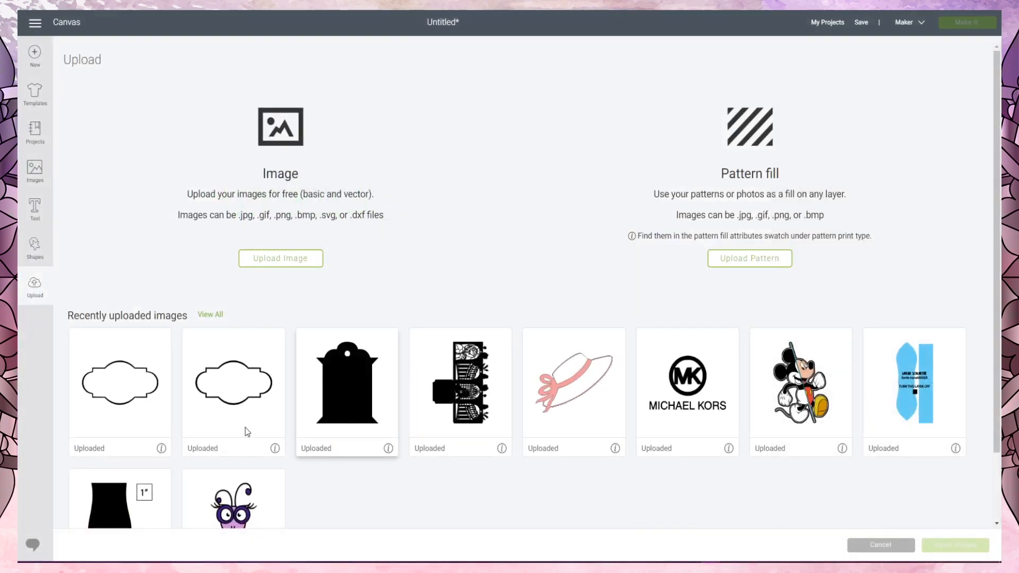
- Upload the Facebook SVG file from the Cricut folder, save it under the image name Facebook and insert it onto the canvas
{"action": "left_click", "coordinate": [287, 260]}
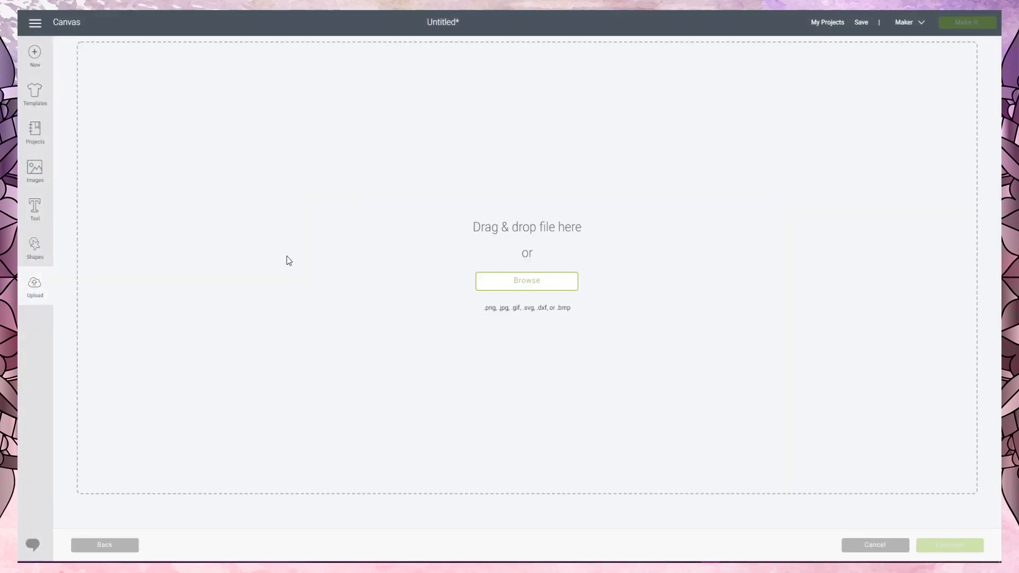
{"action": "left_click", "coordinate": [522, 282]}
{"action": "scroll", "coordinate": [289, 195], "scroll_direction": "down", "scroll_amount": 4}
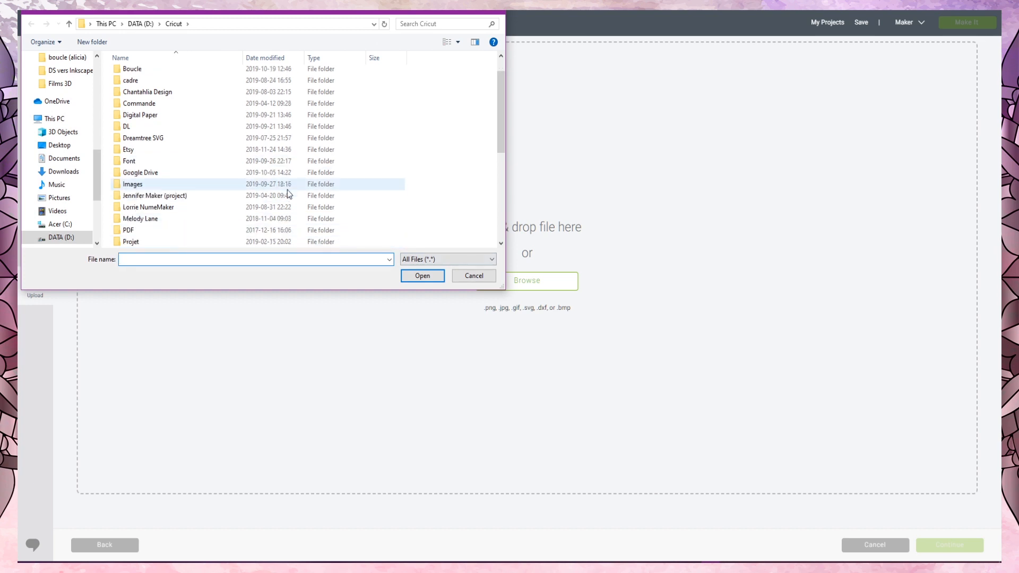
{"action": "scroll", "coordinate": [288, 195], "scroll_direction": "down", "scroll_amount": 1}
{"action": "double_click", "coordinate": [154, 207]}
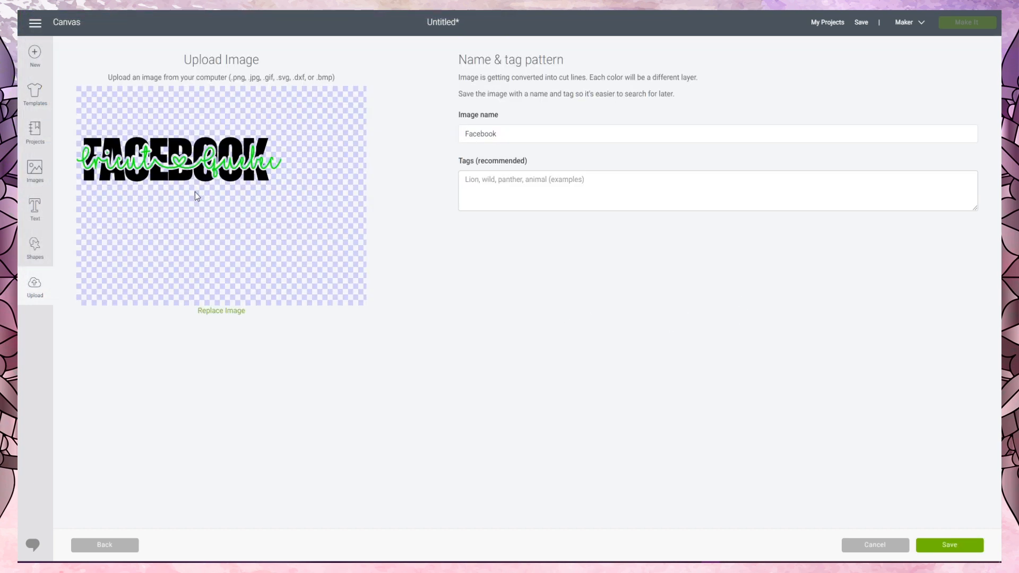
{"action": "left_click", "coordinate": [966, 545]}
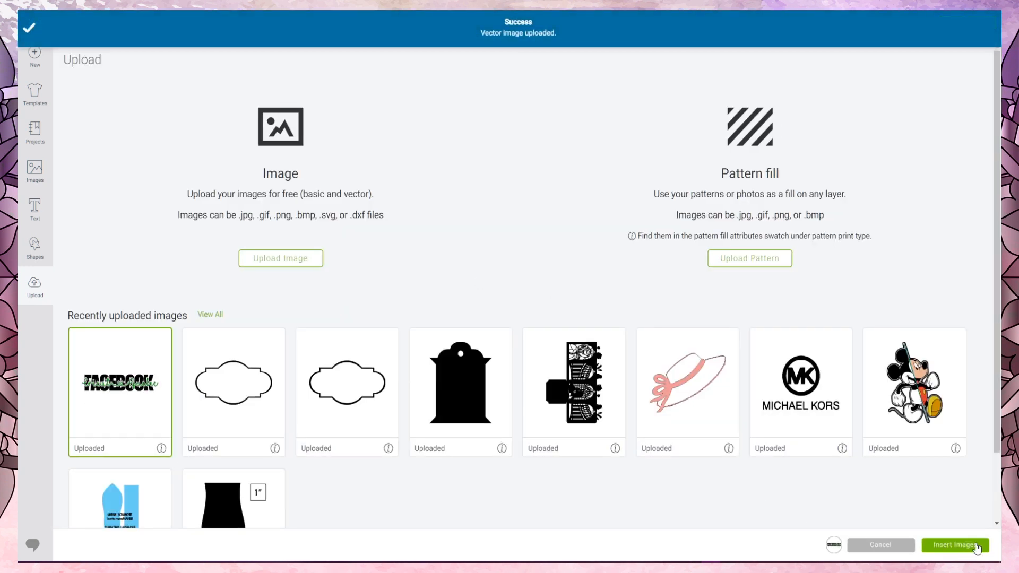
{"action": "left_click", "coordinate": [976, 546]}
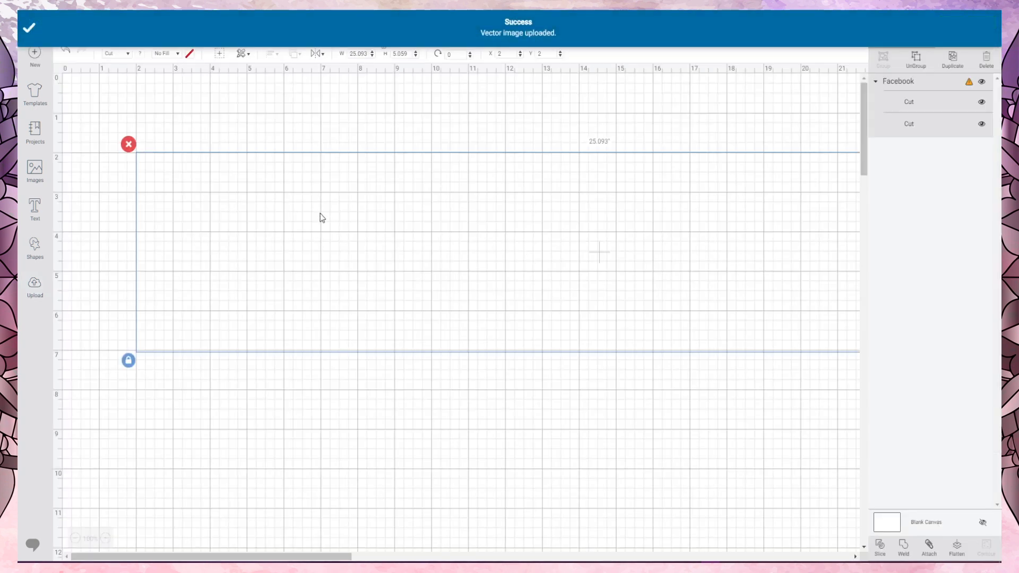
- Move the inserted design to the left edge of the canvas and scale it down proportionally to about 9.3 inches wide
{"action": "left_click_drag", "start_coordinate": [621, 291], "coordinate": [354, 302]}
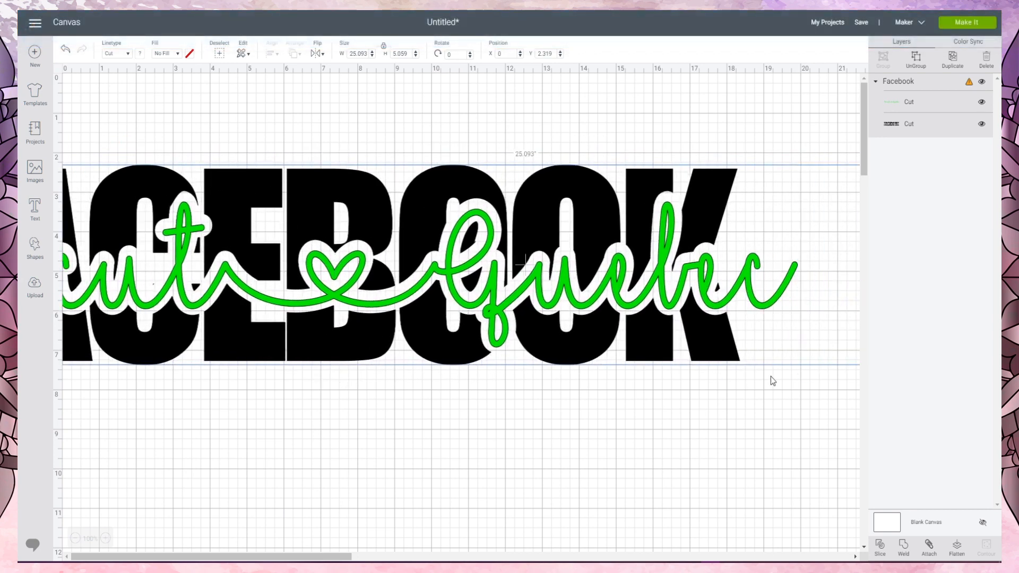
{"action": "left_click_drag", "start_coordinate": [708, 333], "coordinate": [661, 312]}
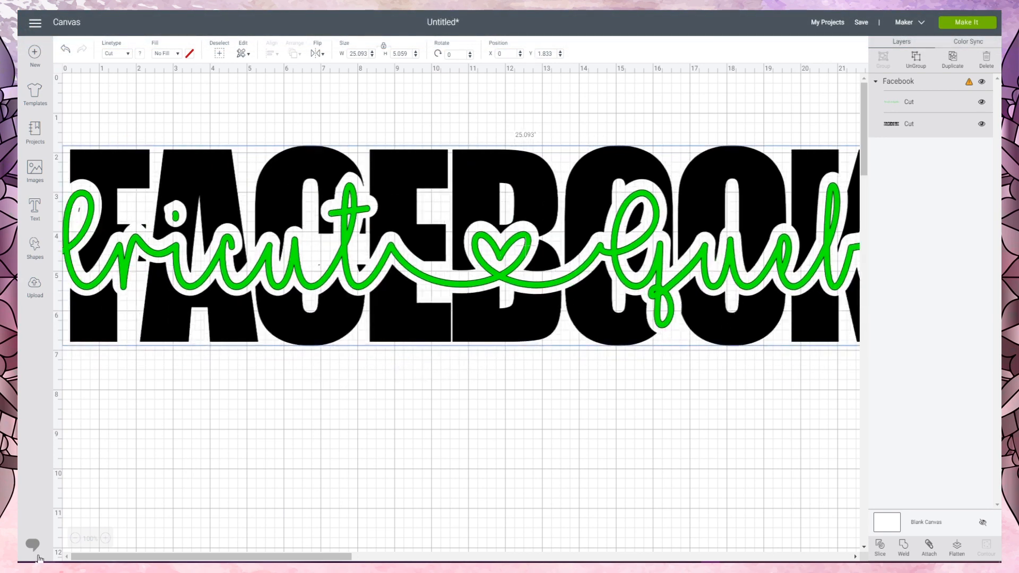
{"action": "left_click", "coordinate": [75, 539]}
{"action": "left_click", "coordinate": [75, 538]}
{"action": "left_click", "coordinate": [75, 538]}
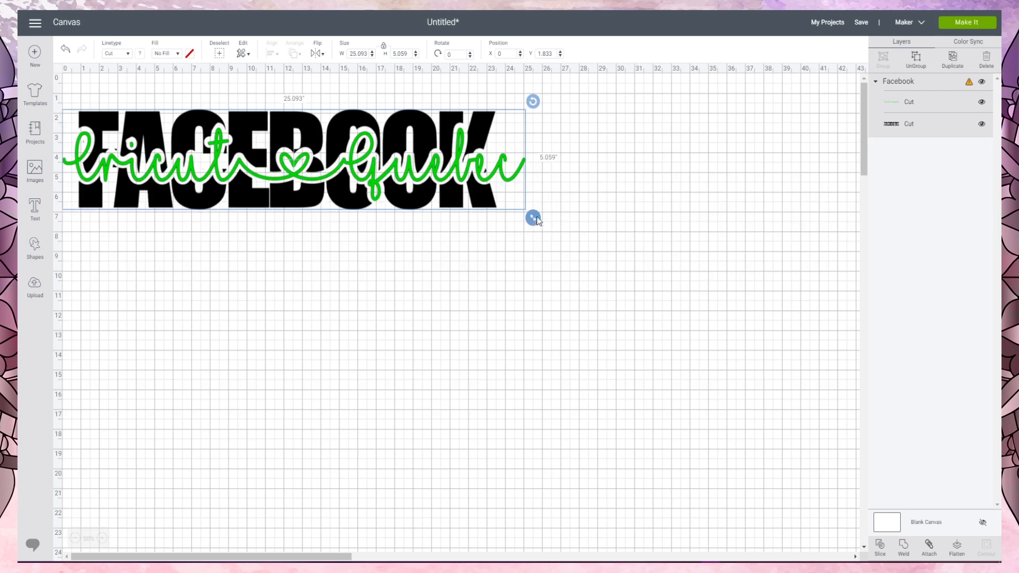
{"action": "left_click_drag", "start_coordinate": [532, 217], "coordinate": [241, 155]}
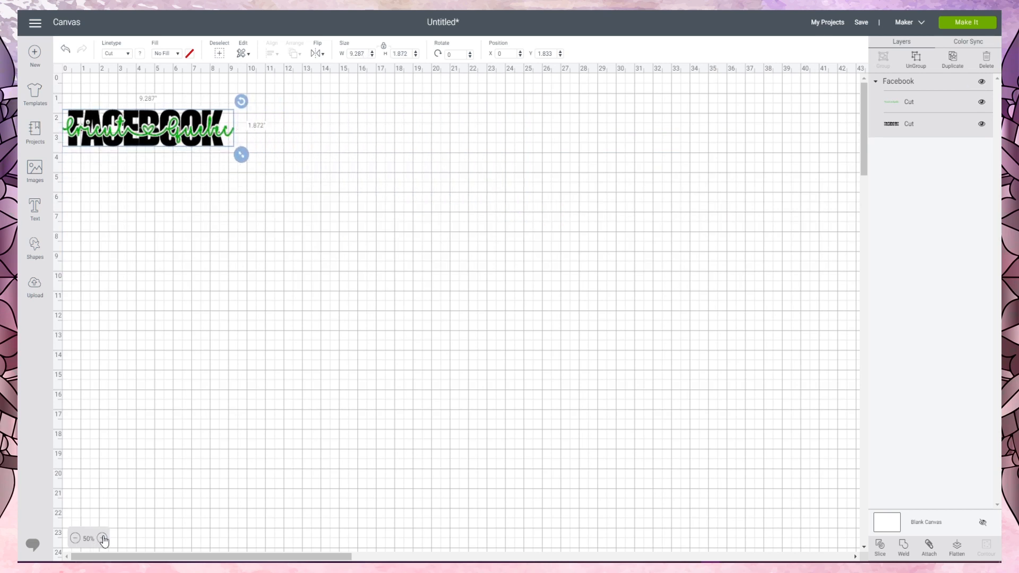
- Reposition the design at about X 3.6, Y 2.3 and enlarge it proportionally to about 12.4 inches wide
{"action": "left_click", "coordinate": [102, 538]}
{"action": "left_click", "coordinate": [102, 538]}
{"action": "left_click_drag", "start_coordinate": [251, 197], "coordinate": [385, 216]}
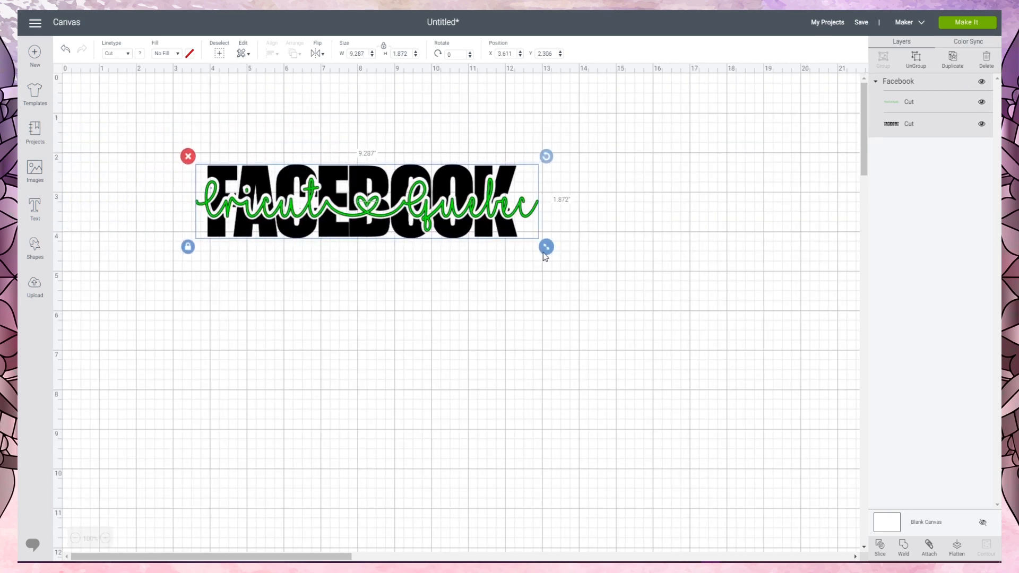
{"action": "left_click_drag", "start_coordinate": [546, 248], "coordinate": [661, 334]}
{"action": "left_click", "coordinate": [427, 336]}
- Preview the design on the cutting mats and return to the canvas without accepting a larger mat
{"action": "left_click", "coordinate": [469, 206]}
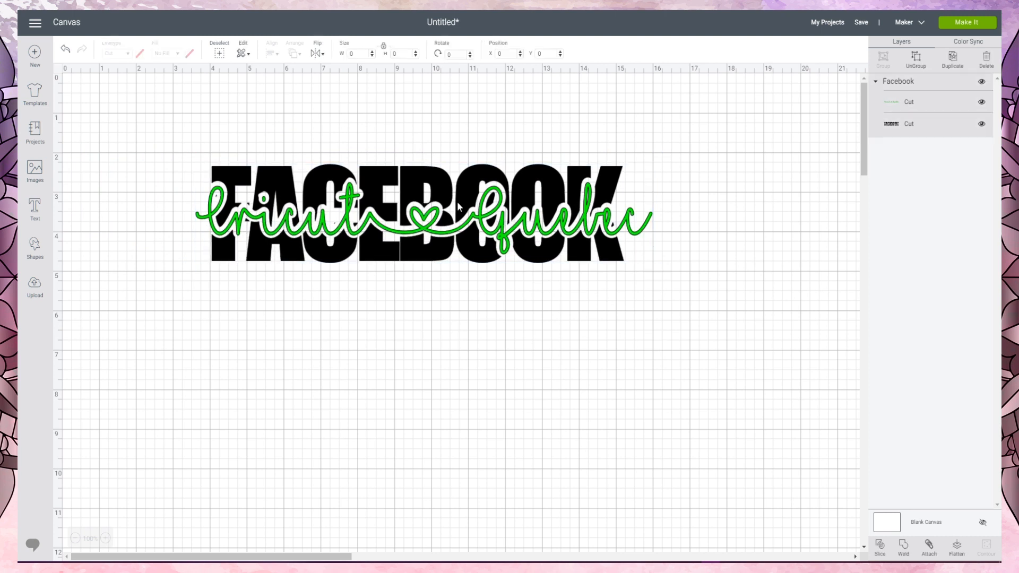
{"action": "left_click", "coordinate": [977, 24]}
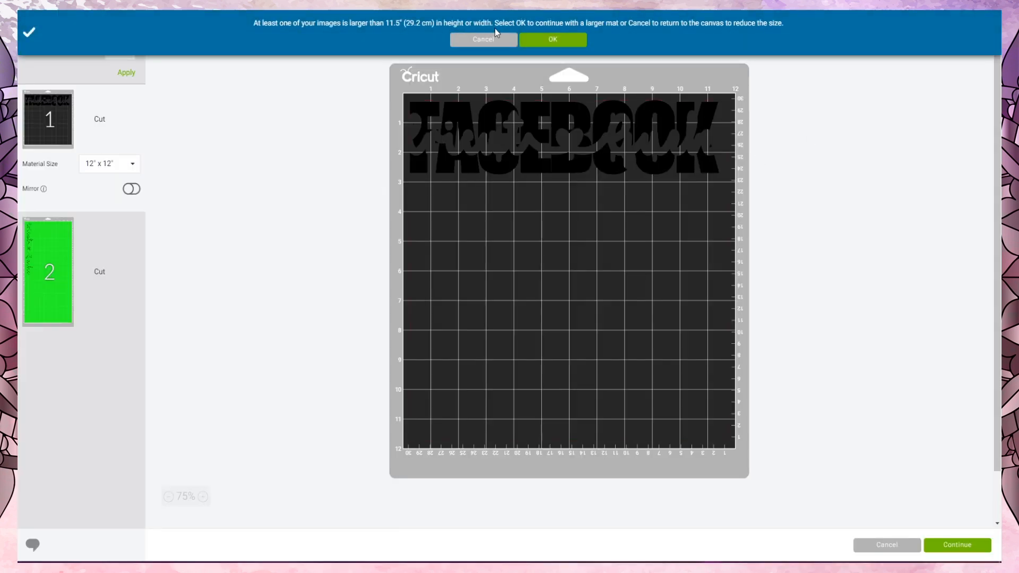
{"action": "left_click", "coordinate": [479, 40]}
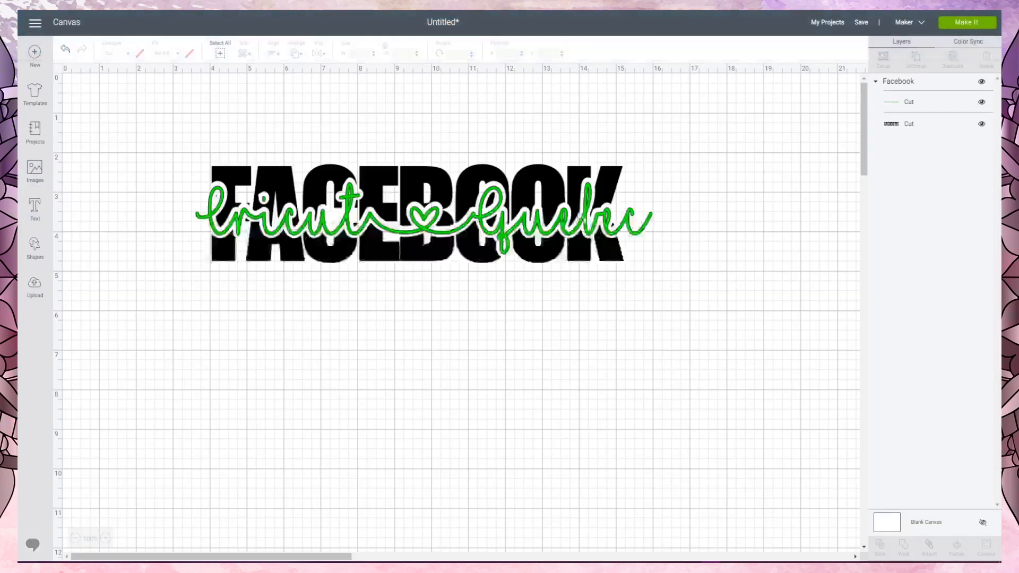
- Ungroup the design and move the green Cricut Quebec script below the FACEBOOK word
{"action": "left_click", "coordinate": [265, 220]}
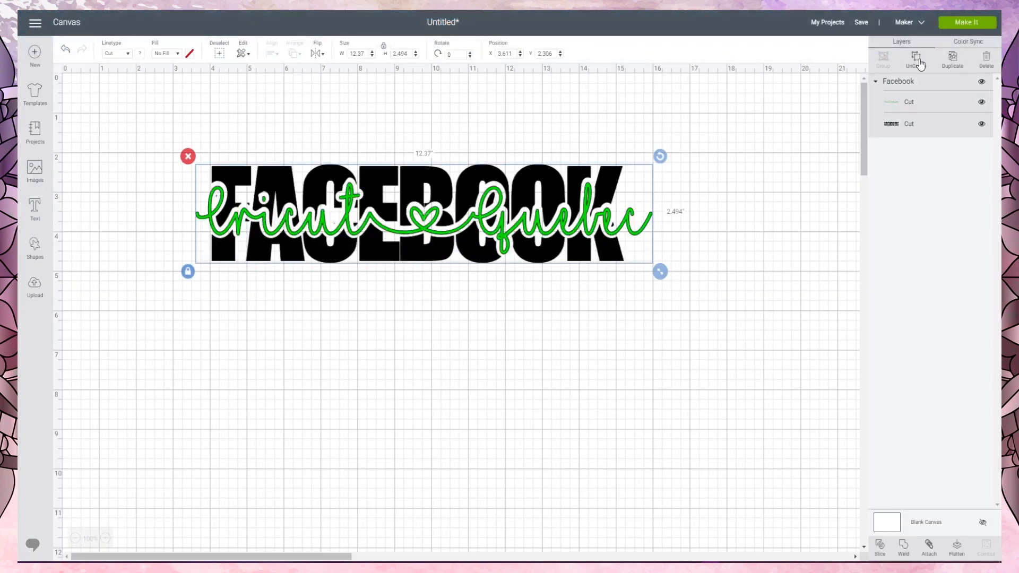
{"action": "left_click", "coordinate": [916, 59]}
{"action": "left_click_drag", "start_coordinate": [502, 236], "coordinate": [462, 403]}
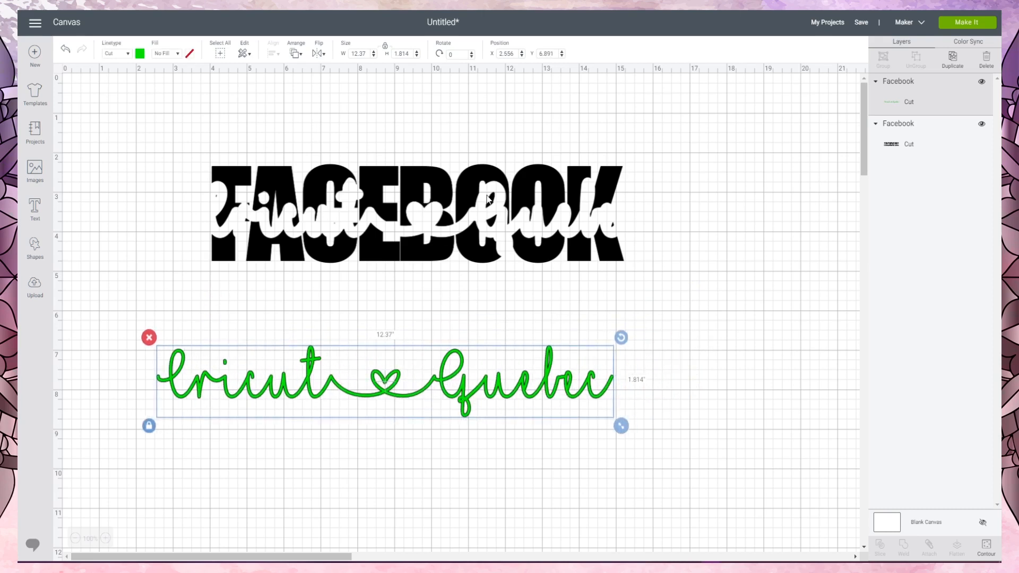
- Change the material color of the FACEBOOK word layer to purple
{"action": "left_click", "coordinate": [911, 130]}
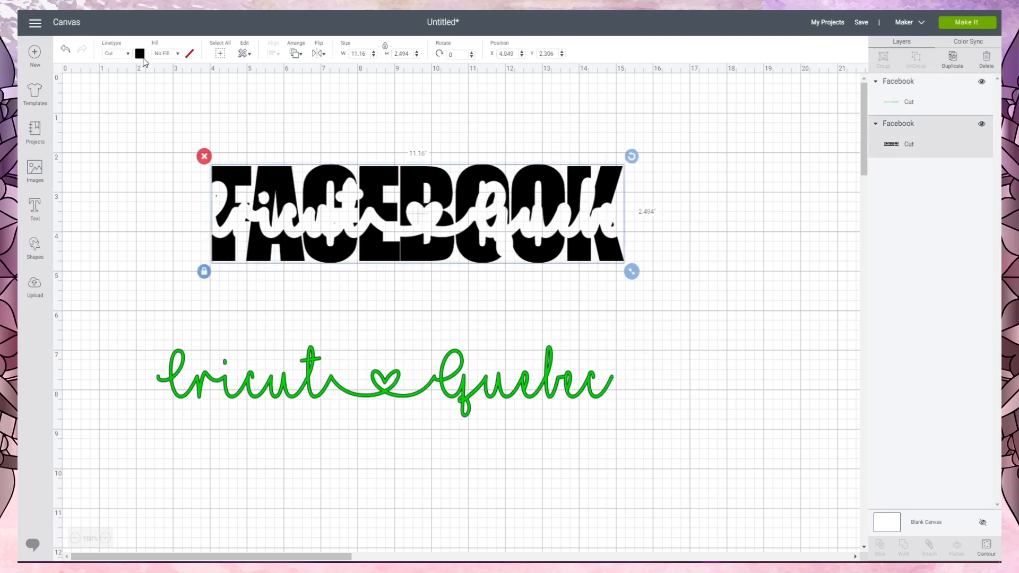
{"action": "left_click", "coordinate": [140, 53]}
{"action": "left_click", "coordinate": [163, 126]}
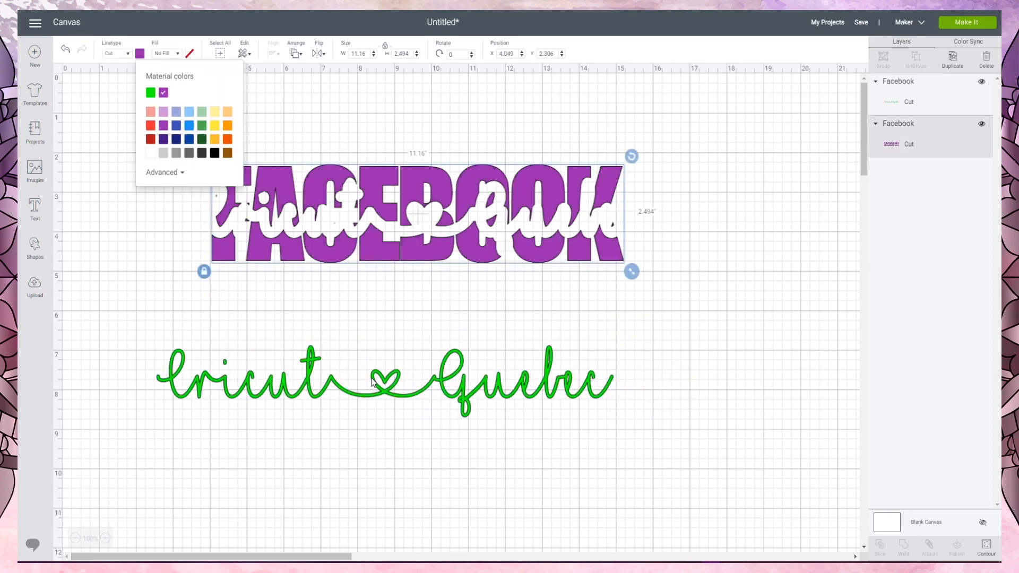
- Recolor the Cricut Quebec script black and place it back into the cutout across the FACEBOOK word
{"action": "left_click", "coordinate": [372, 382]}
{"action": "left_click", "coordinate": [140, 54]}
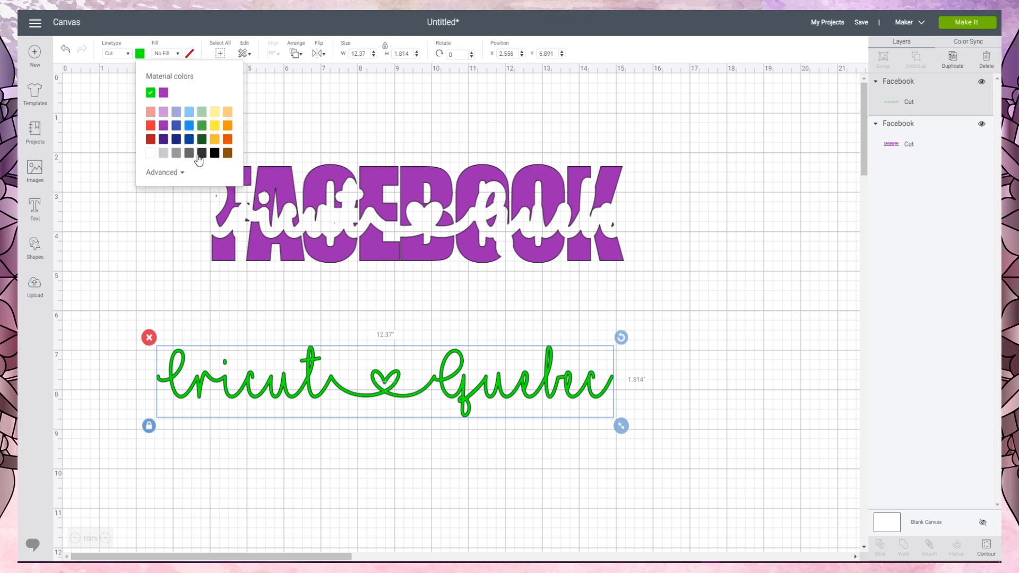
{"action": "left_click", "coordinate": [215, 153]}
{"action": "left_click_drag", "start_coordinate": [387, 391], "coordinate": [426, 228]}
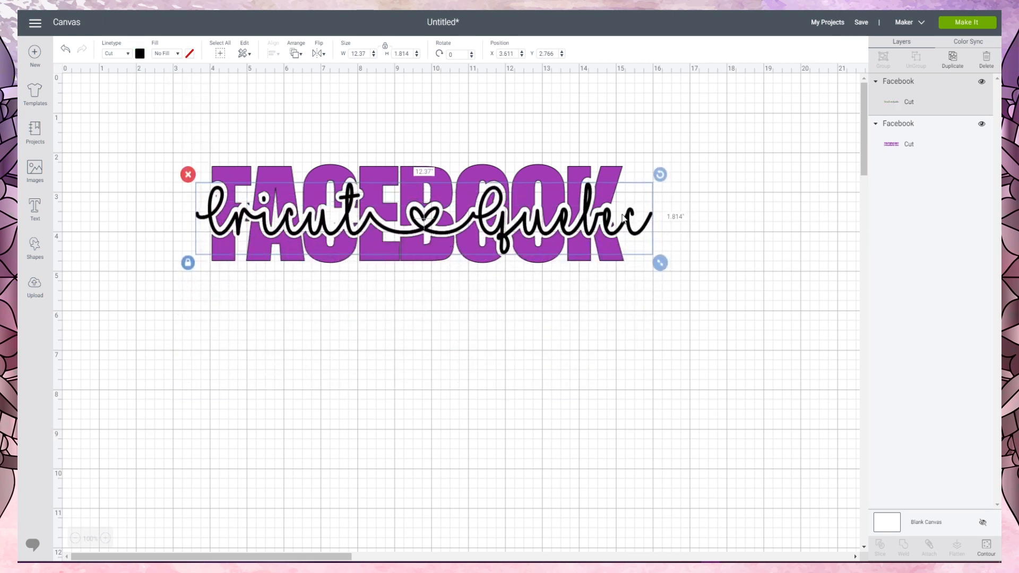
{"action": "left_click", "coordinate": [794, 199]}
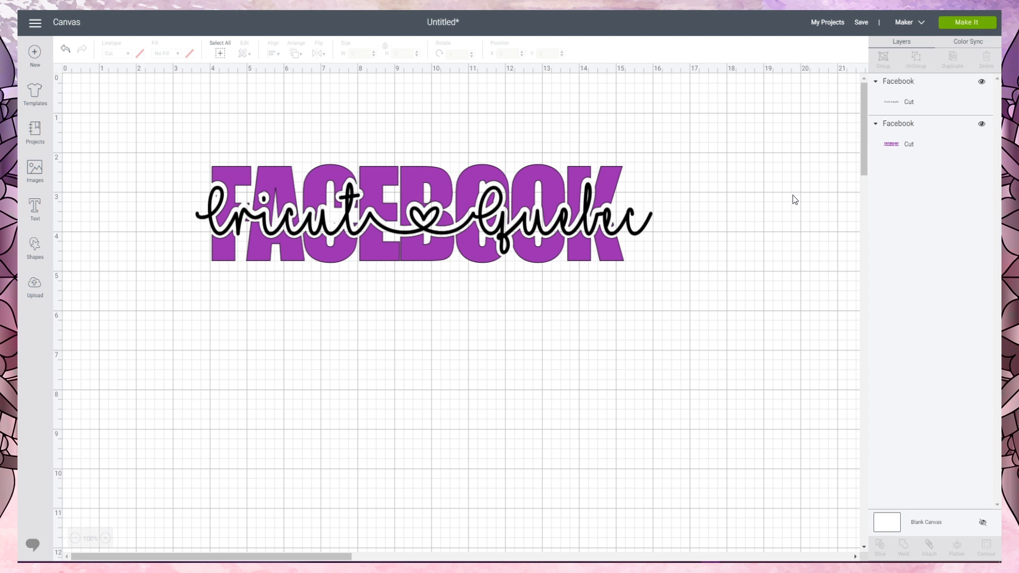
- Switch back to an open Inkscape document
{"action": "mouse_move", "coordinate": [521, 567]}
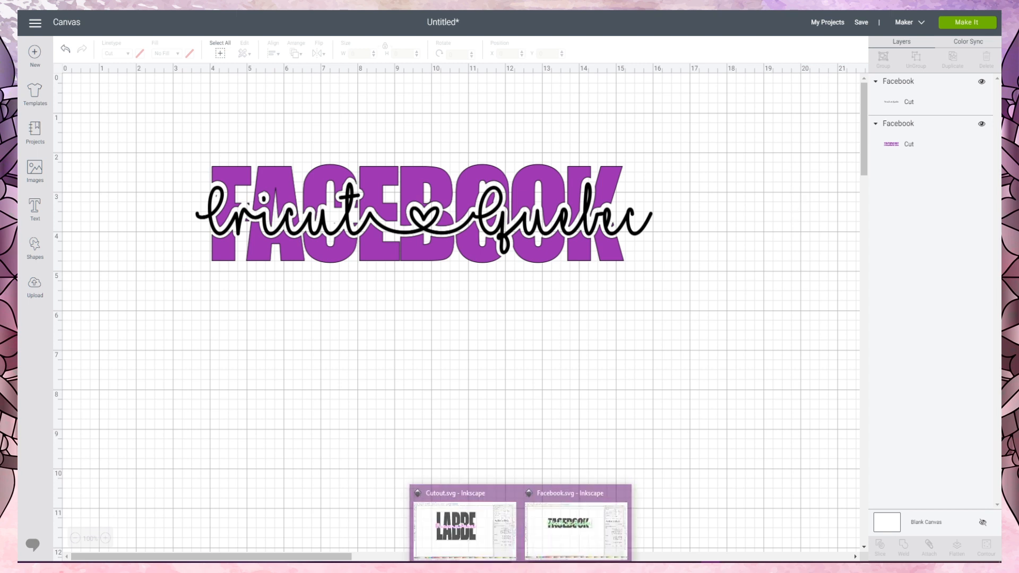